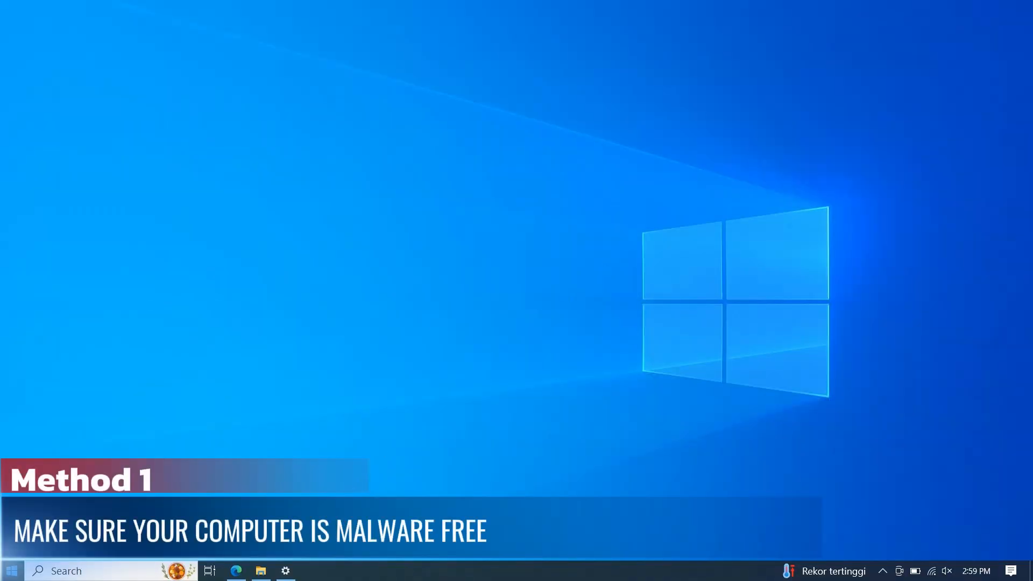
Open Windows Security and run a quick scan under Virus & threat protection, then minimize its window.
key("super")
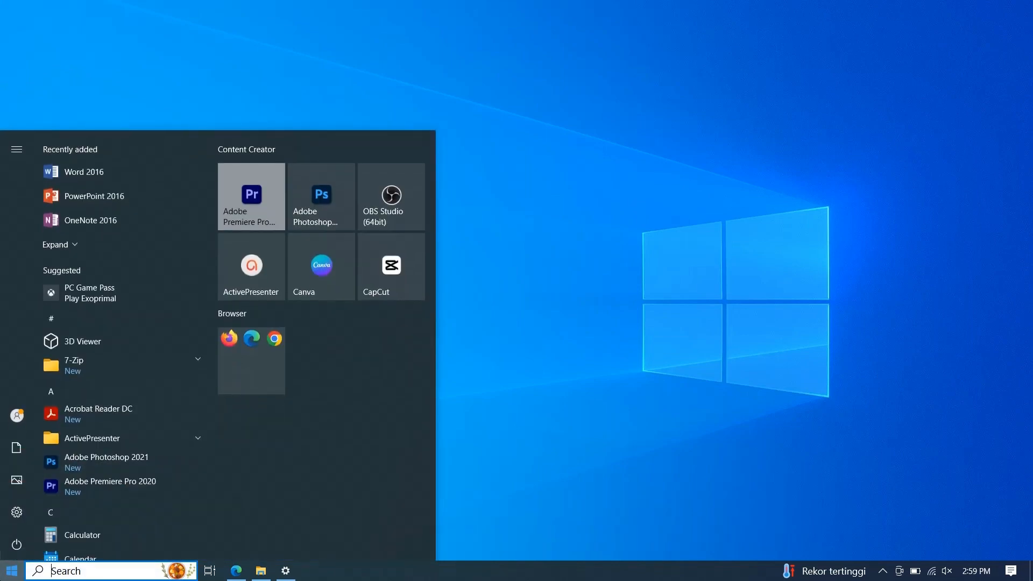
type("win")
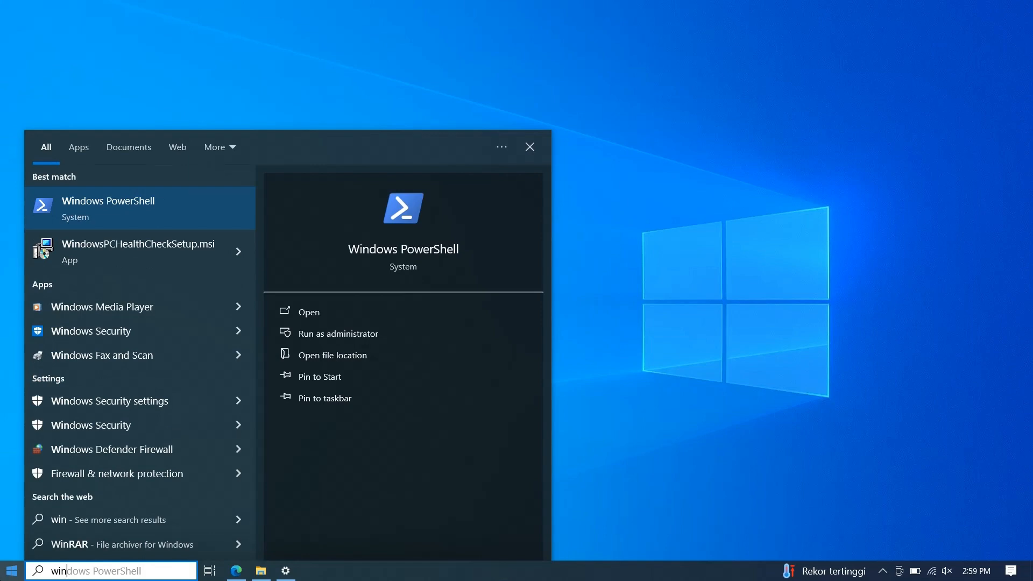
left_click(113, 426)
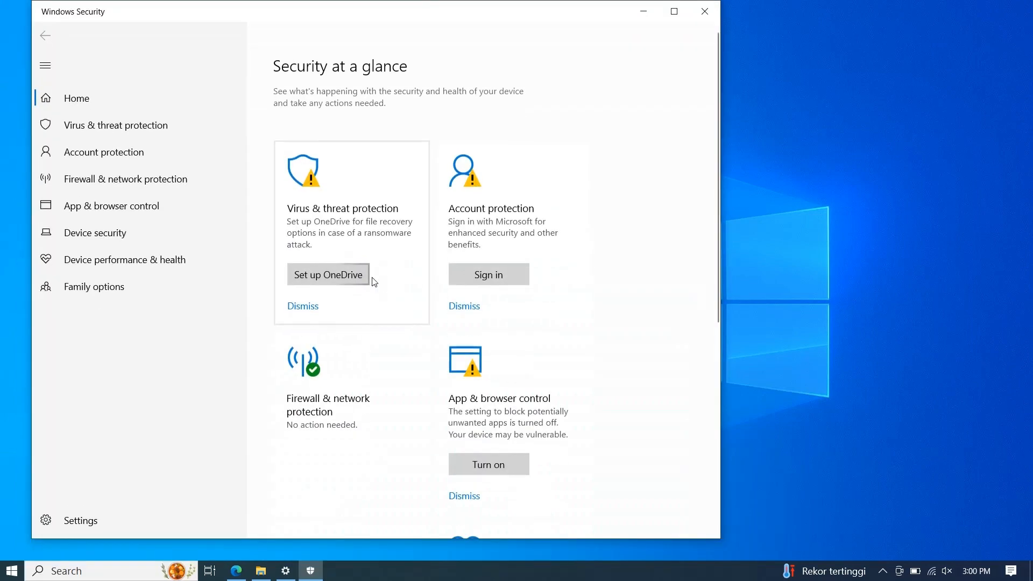
left_click(134, 129)
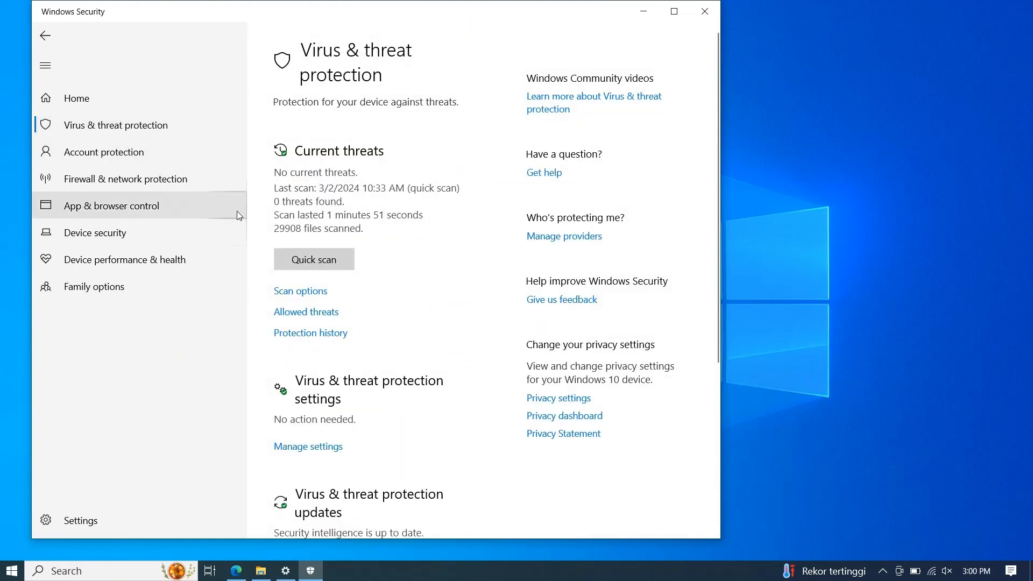
left_click(319, 264)
left_click(674, 11)
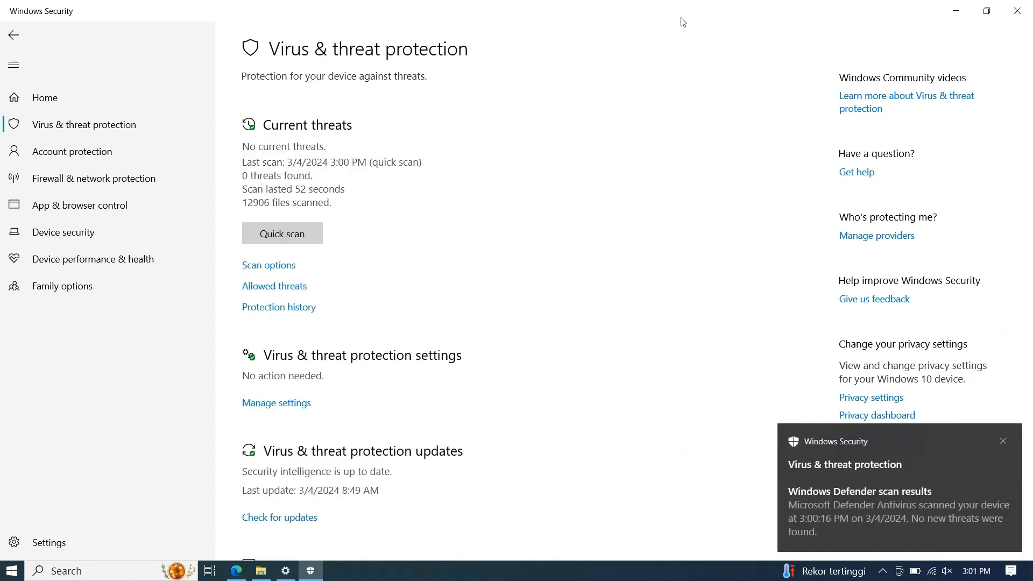
left_click(957, 10)
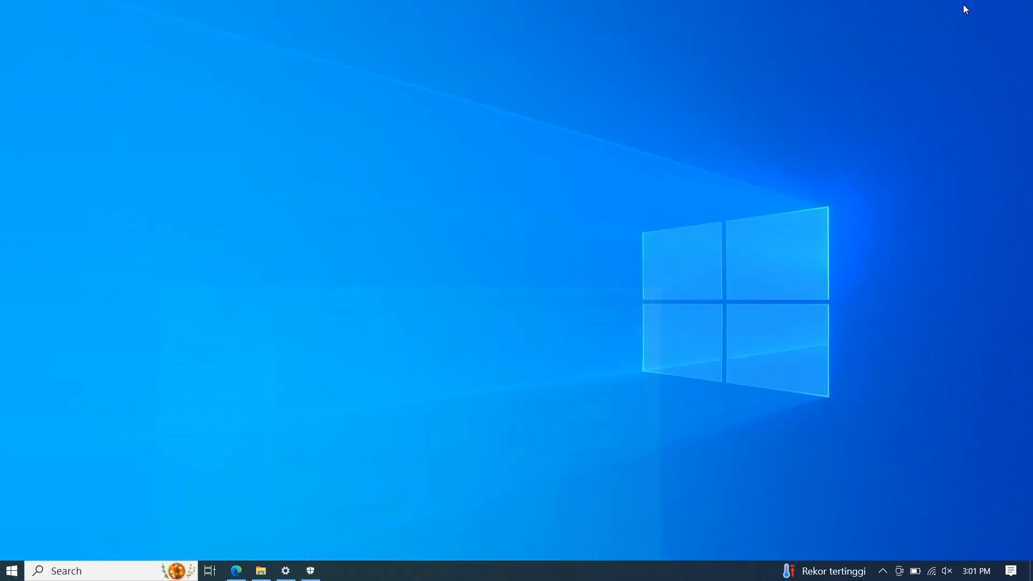
Open the Services console as administrator and maximize its window.
left_click(4, 565)
type("ser")
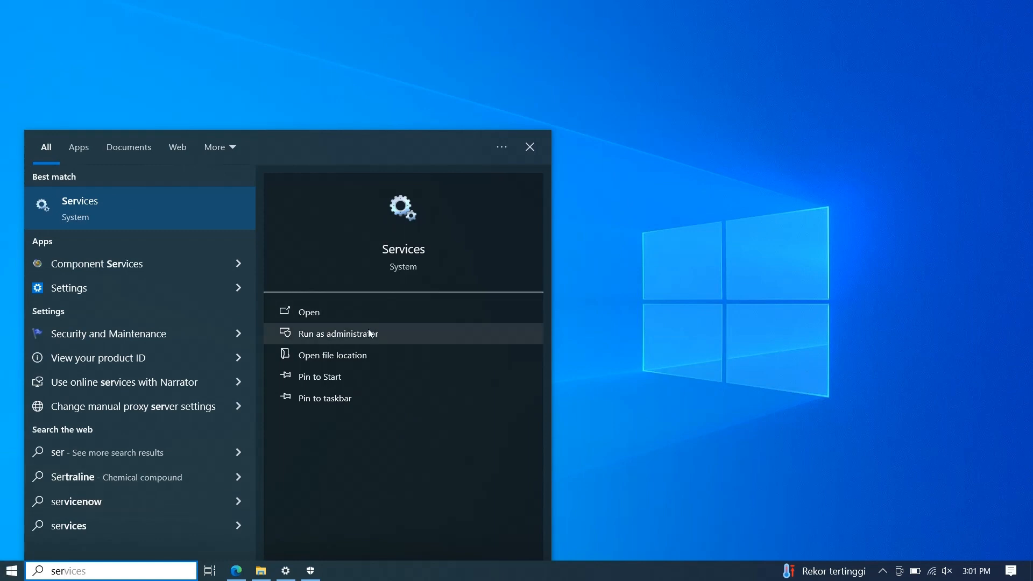
left_click(369, 335)
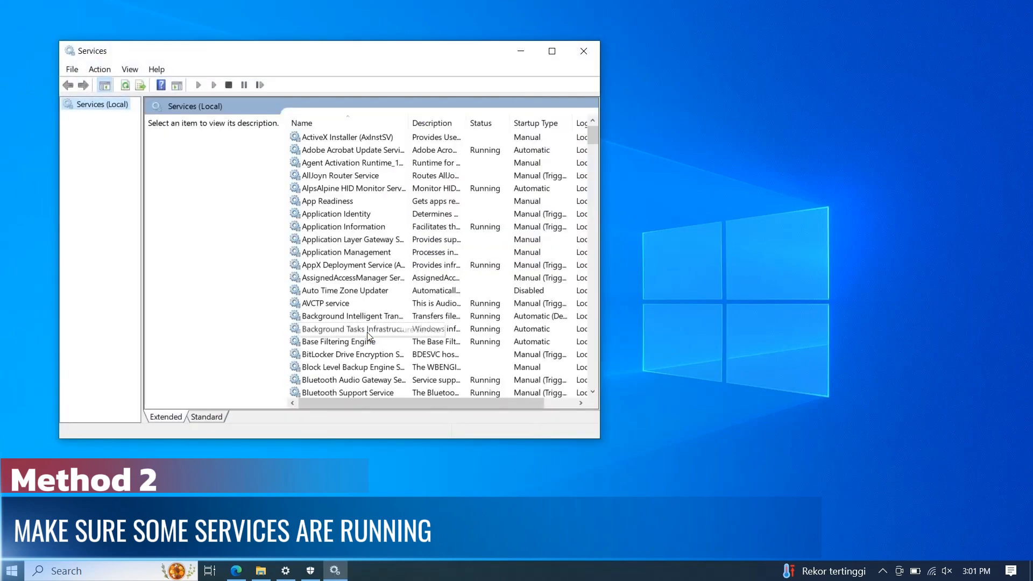
left_click(552, 53)
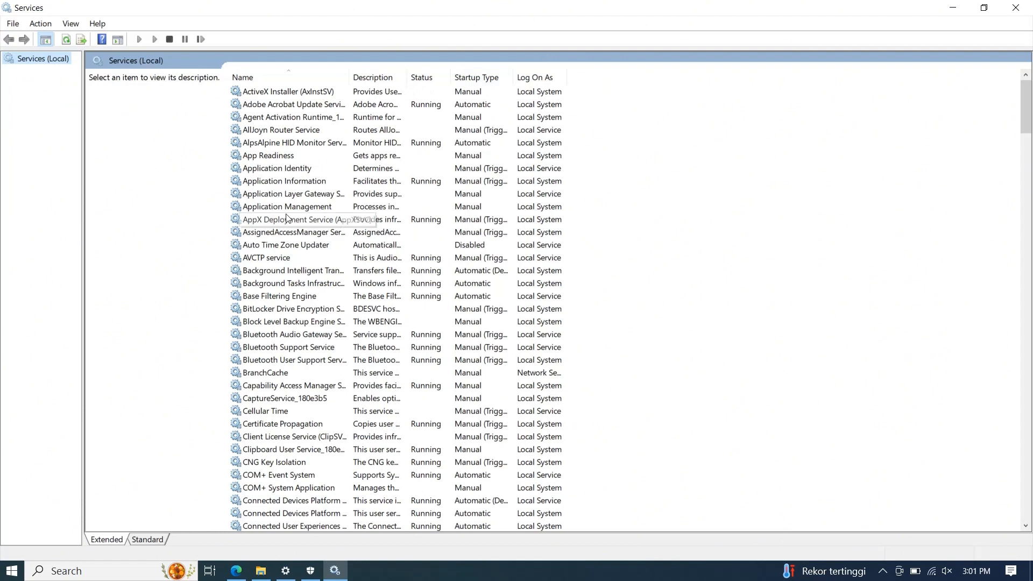
Check the status of the Background Intelligent Transfer Service and the DCOM Server Process Launcher.
left_click(274, 270)
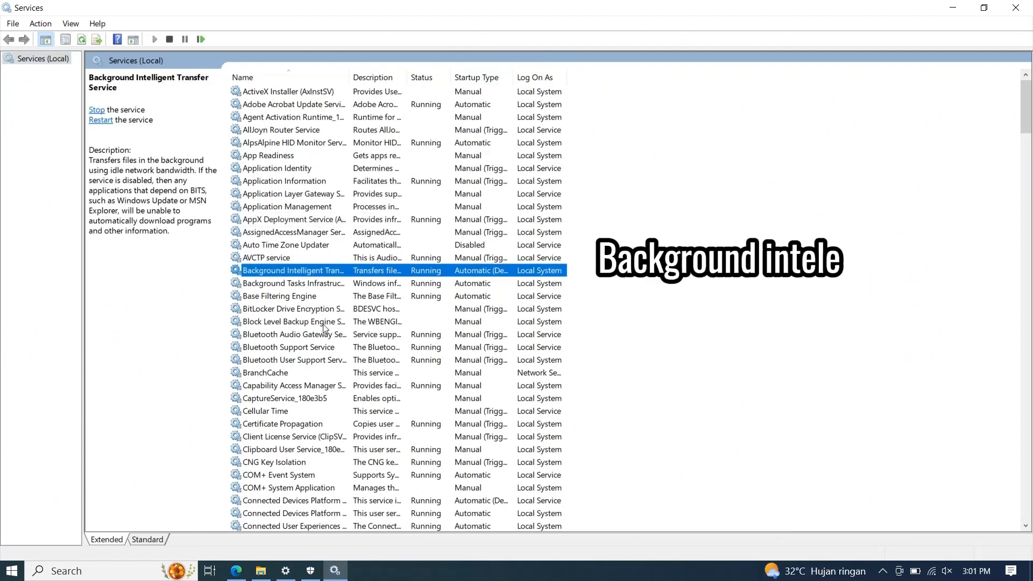
scroll(295, 358, "down", 7)
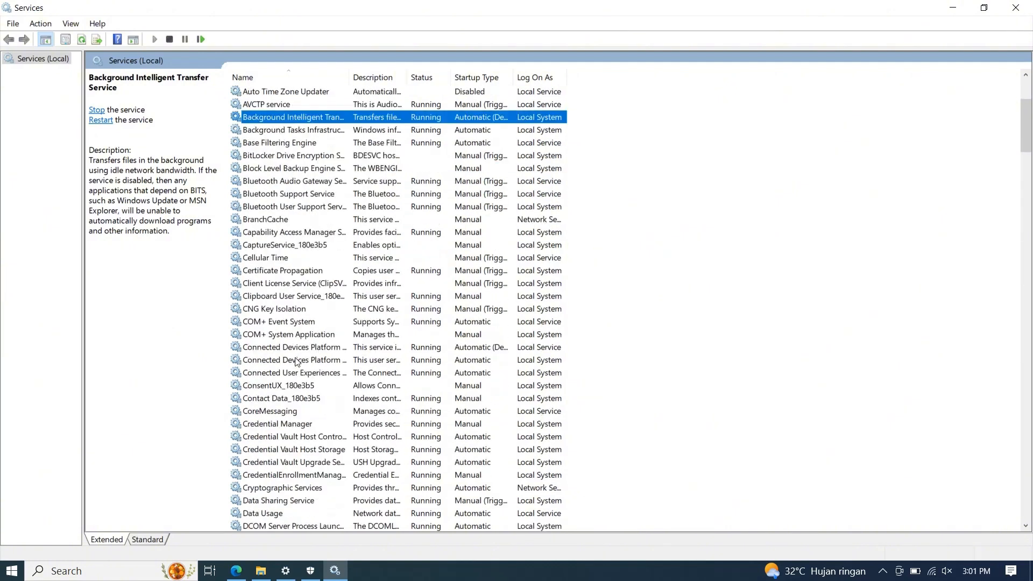
left_click(285, 413)
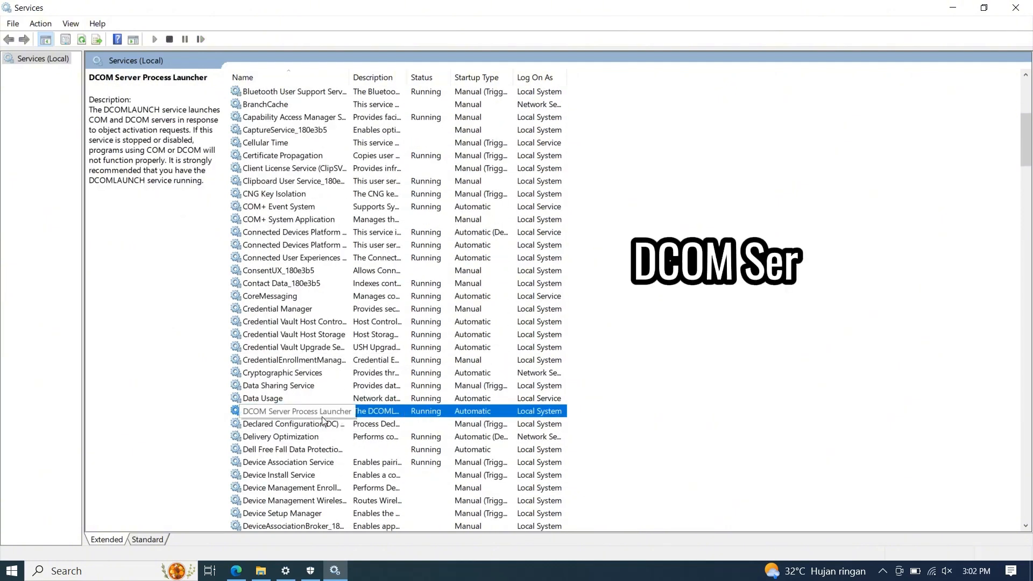
Check the status of the Remote Procedure Call (RPC) service and widen the list's Name column.
scroll(322, 416, "down", 2)
scroll(323, 418, "down", 1)
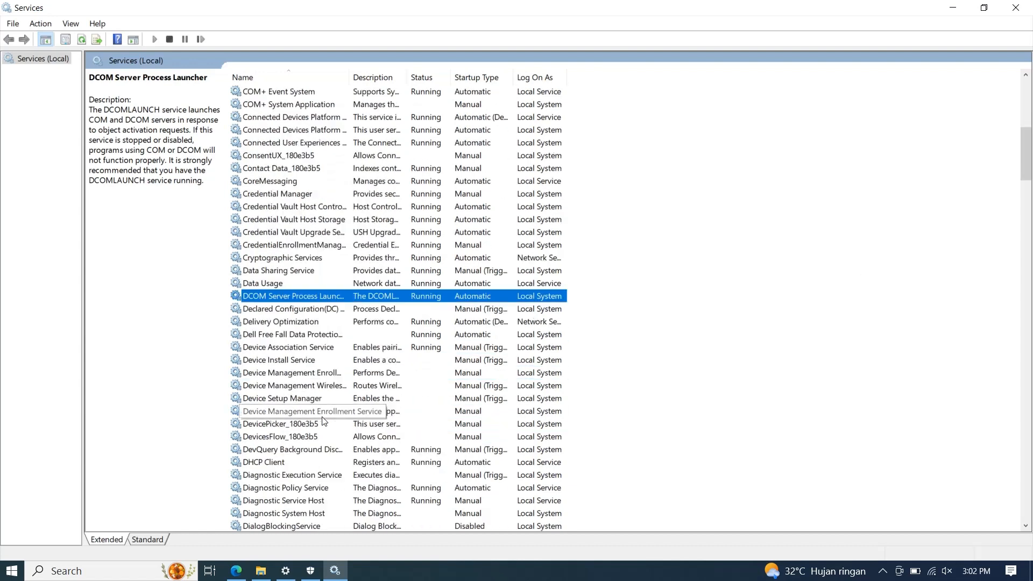
scroll(324, 420, "down", 9)
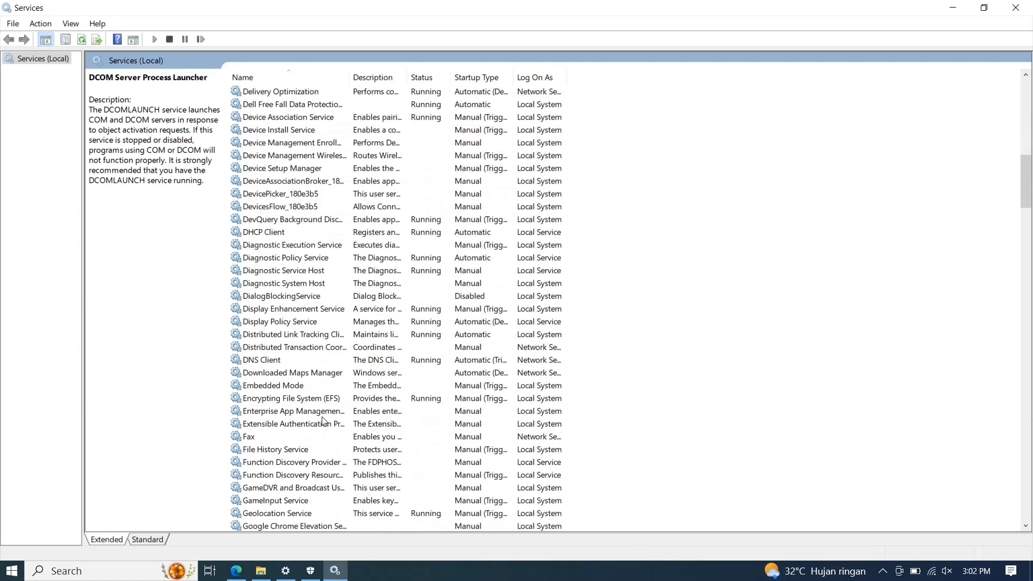
scroll(323, 420, "down", 13)
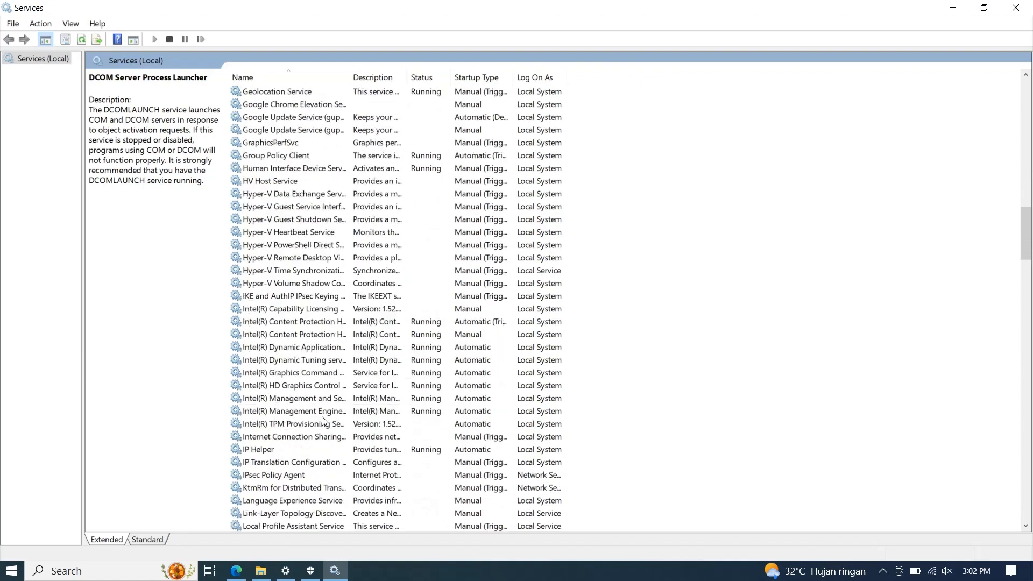
scroll(323, 421, "down", 13)
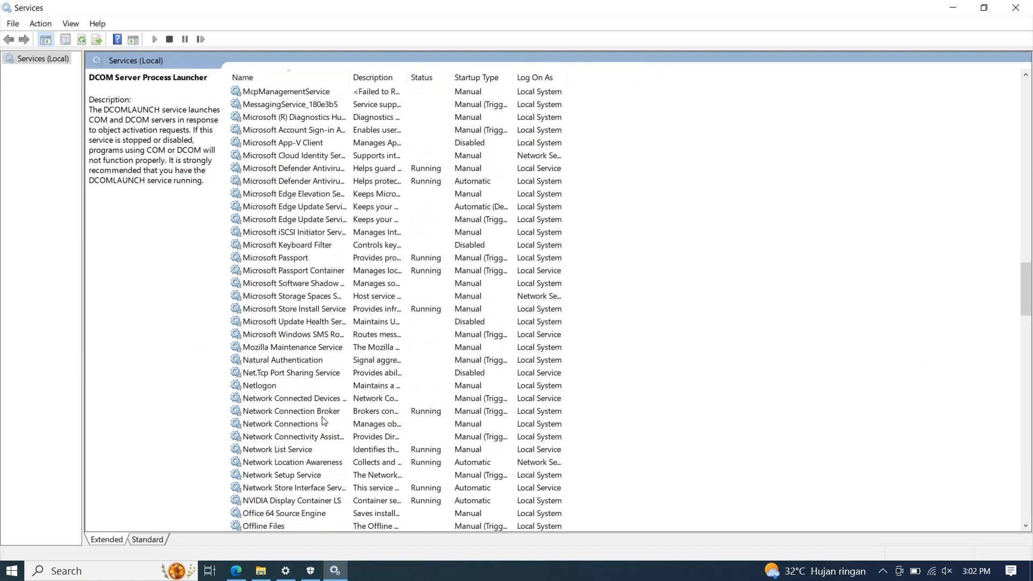
scroll(323, 420, "down", 6)
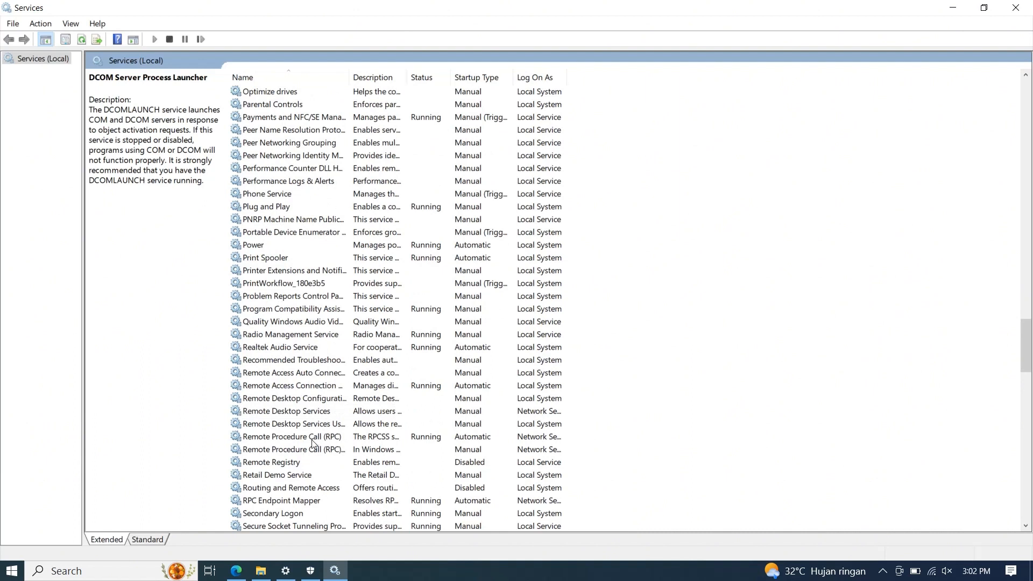
left_click(311, 441)
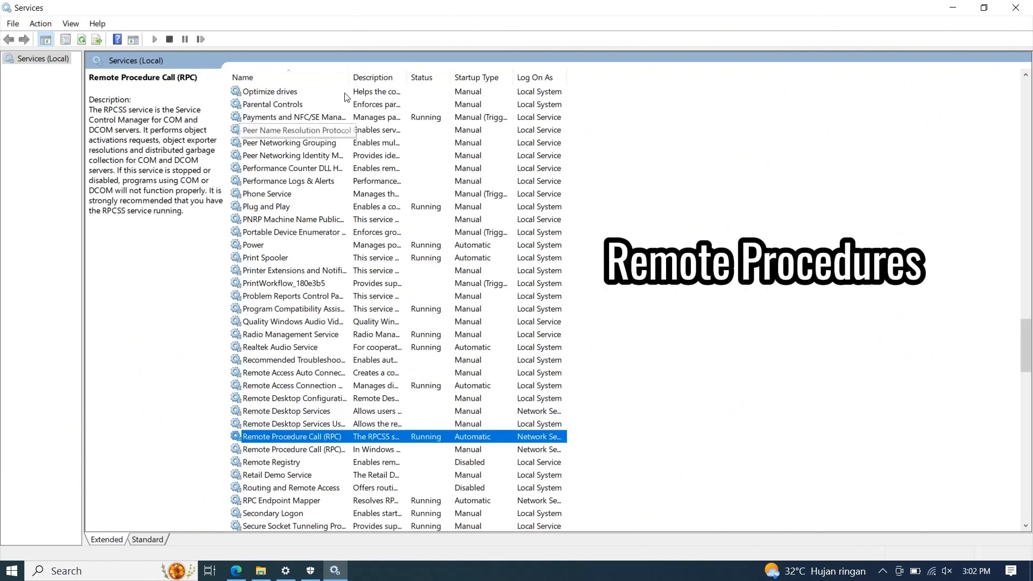
left_click_drag(350, 83, 377, 84)
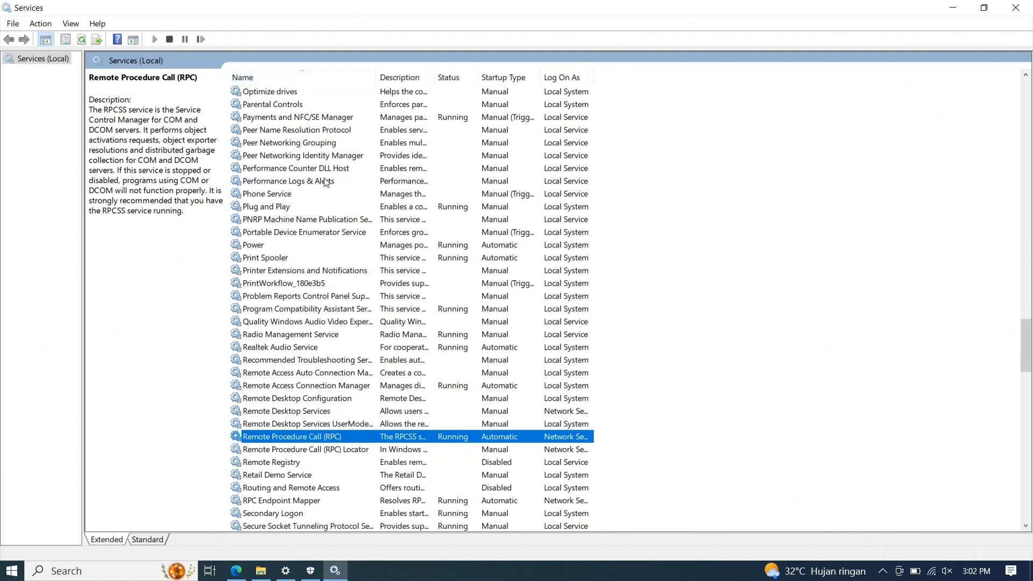
Check the status and startup type of the Windows Defender Firewall service.
scroll(317, 377, "down", 9)
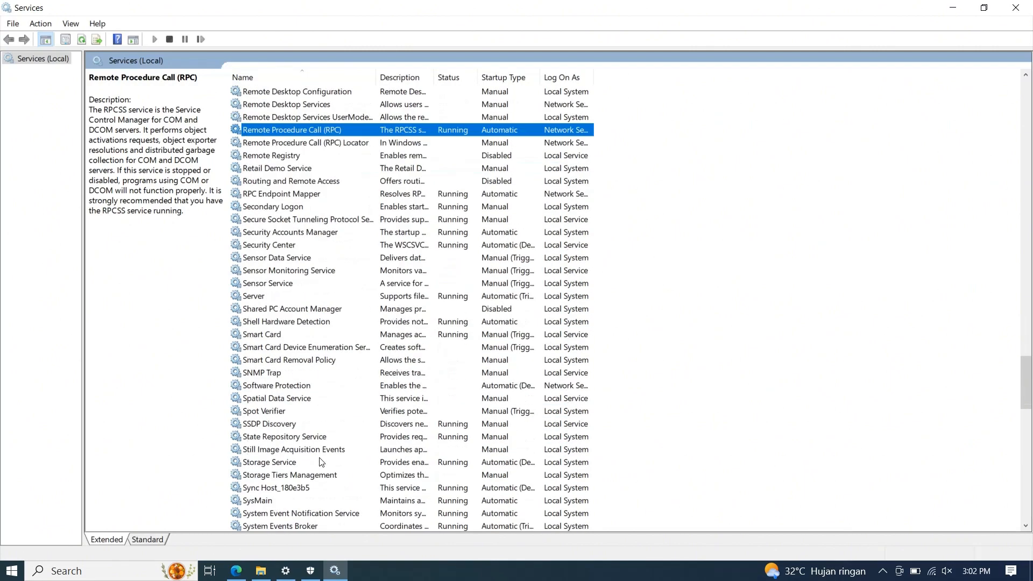
scroll(293, 451, "down", 12)
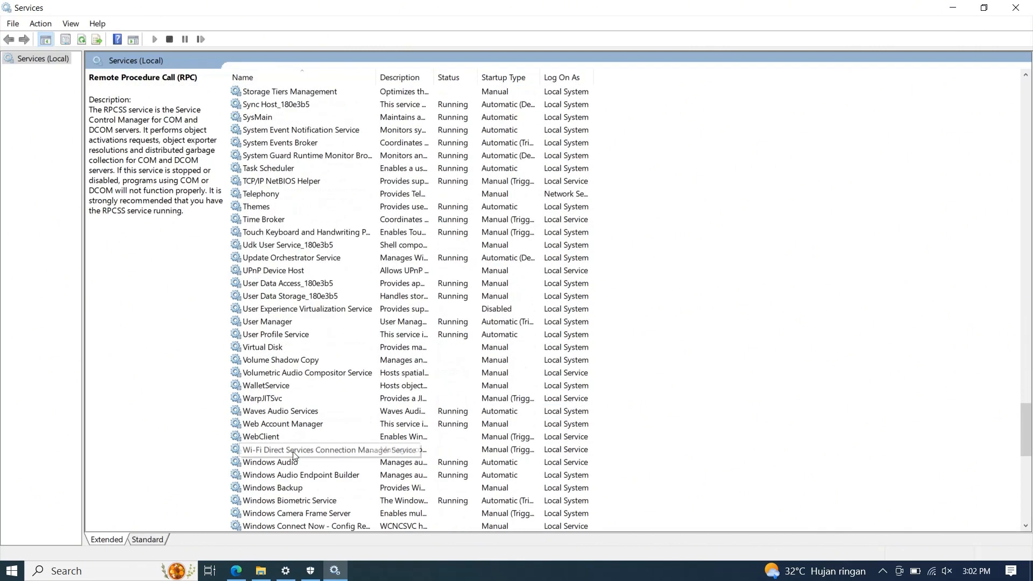
scroll(293, 455, "down", 1)
left_click(304, 412)
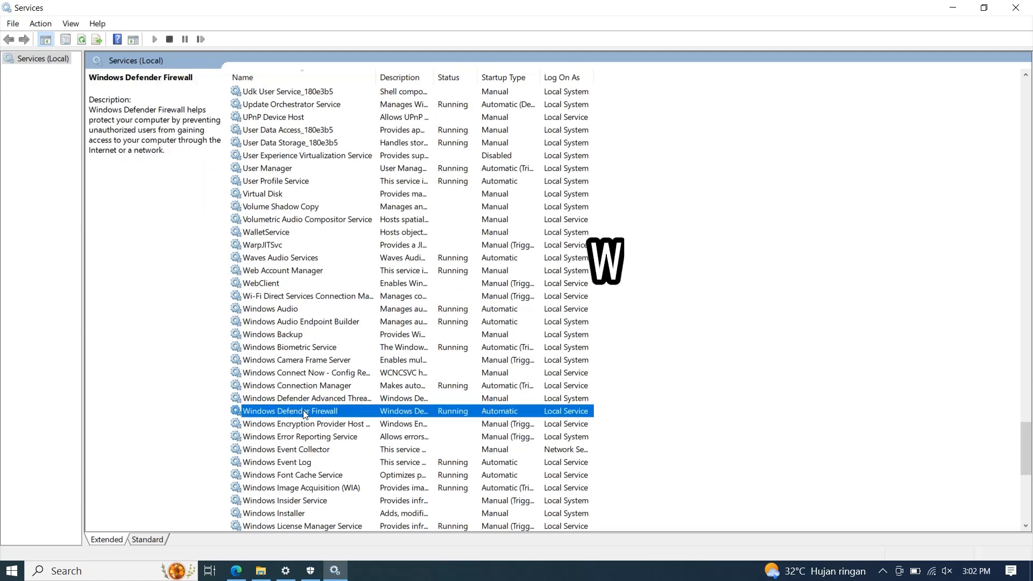
Set the Windows Update service's startup type to Automatic, start the service and apply the changes, then minimize the Services console.
scroll(302, 500, "down", 4)
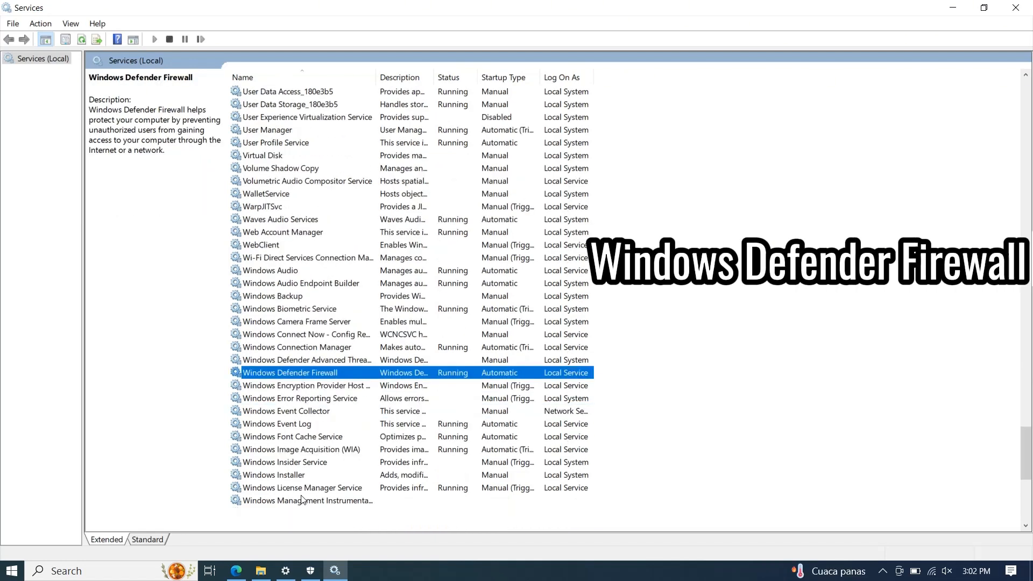
scroll(301, 499, "down", 2)
double_click(301, 506)
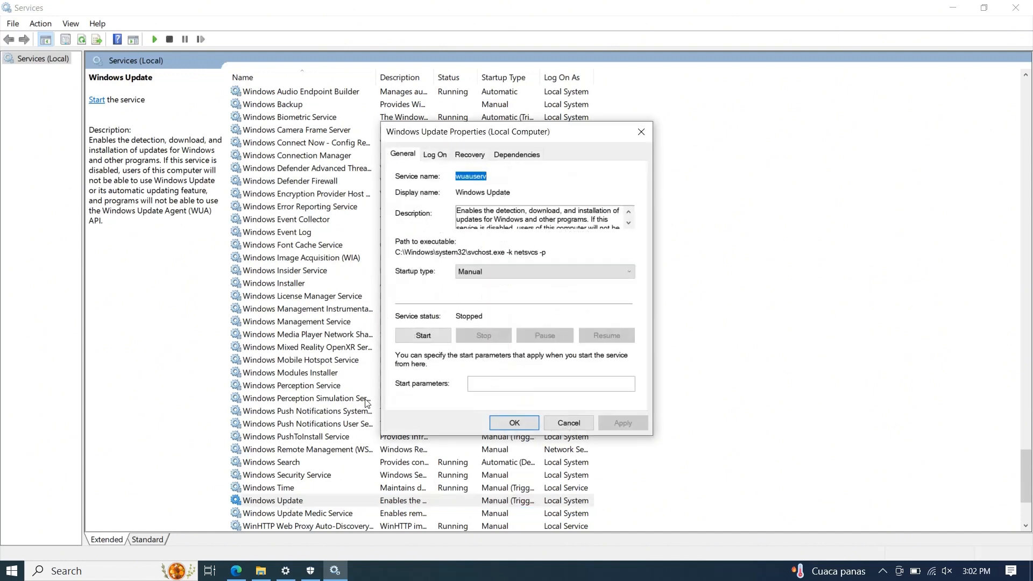
left_click(500, 268)
left_click(501, 295)
left_click(431, 336)
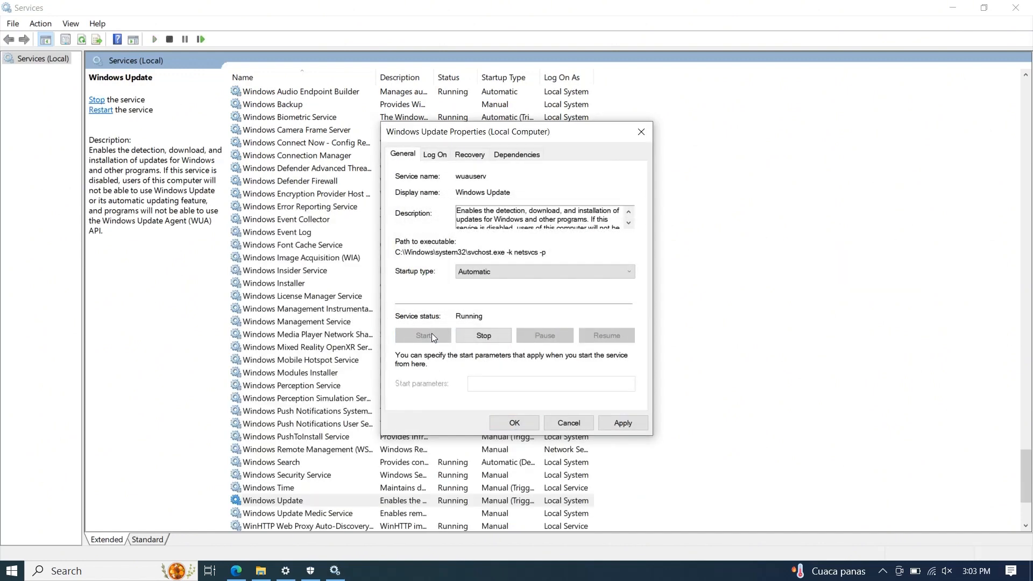
left_click(618, 423)
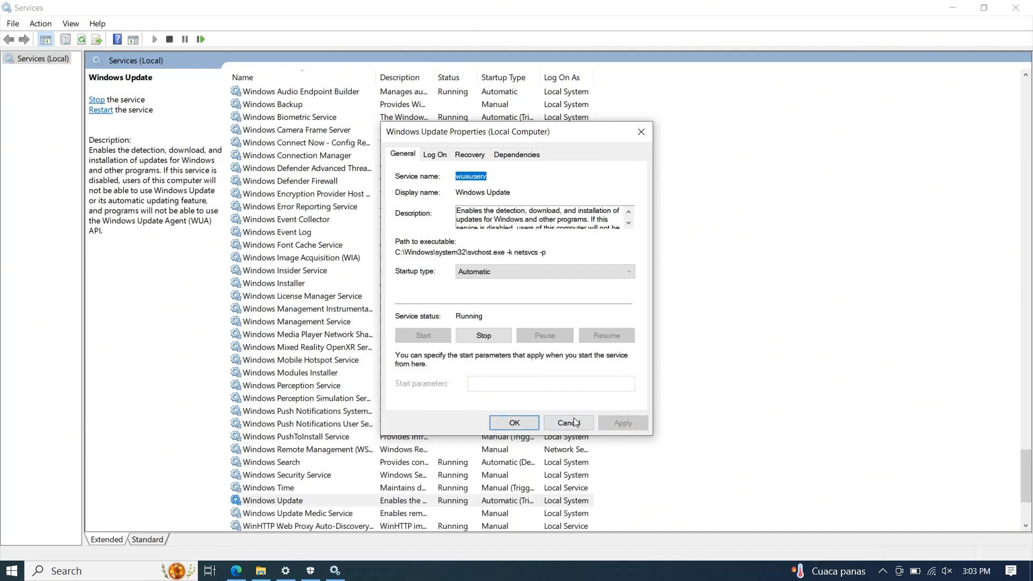
left_click(514, 423)
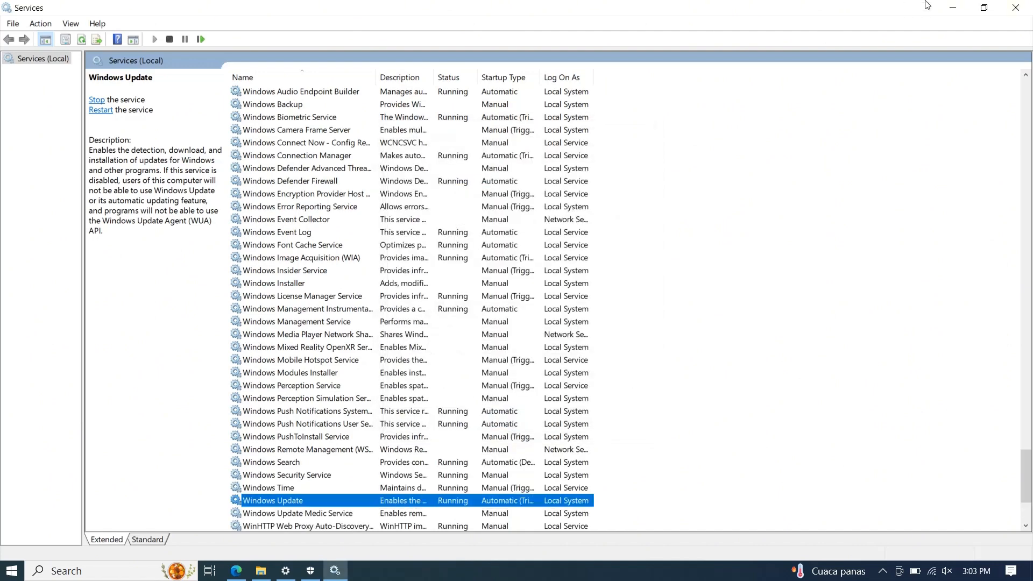
left_click(953, 8)
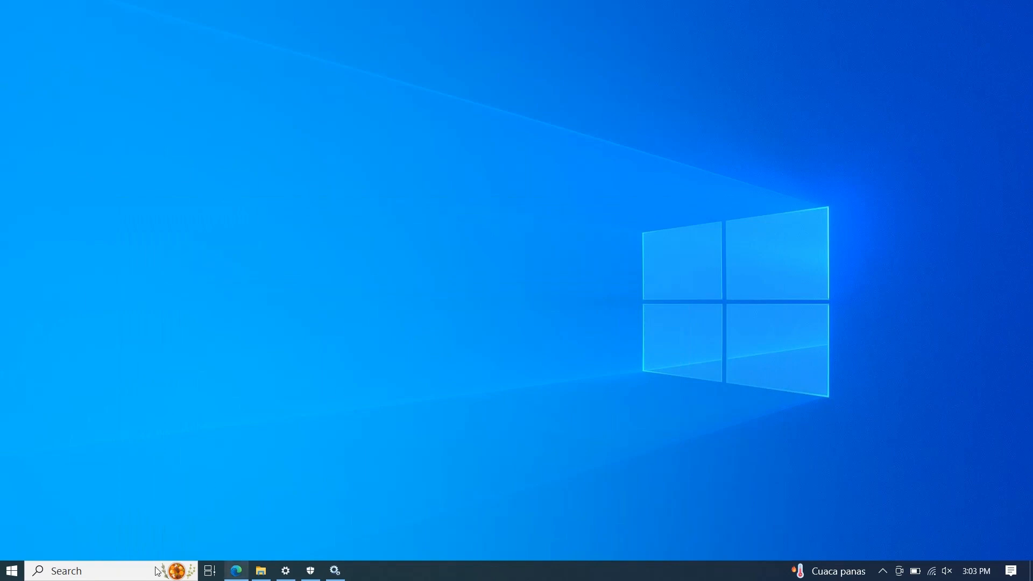
Restart the computer.
left_click(3, 573)
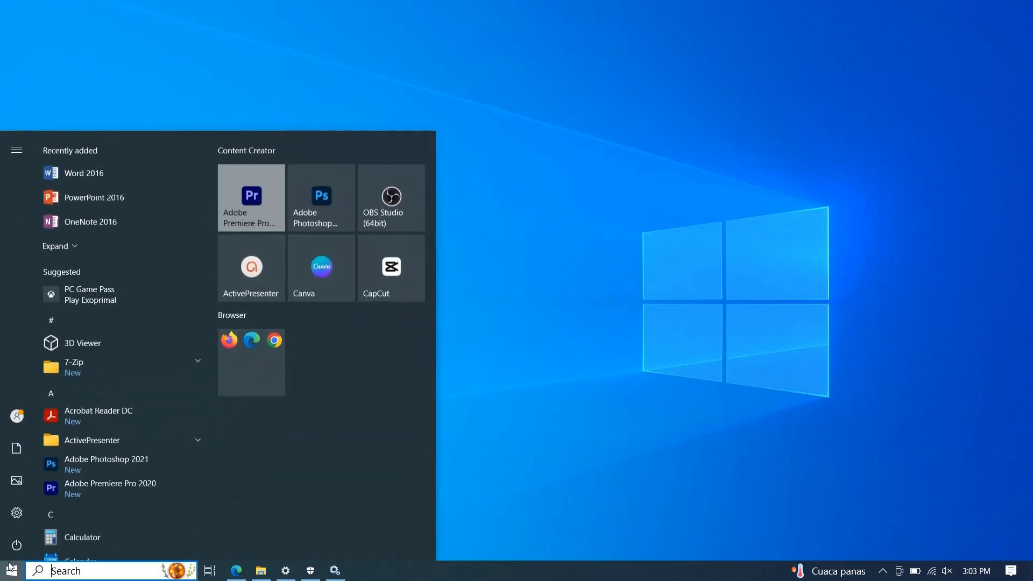
left_click(18, 545)
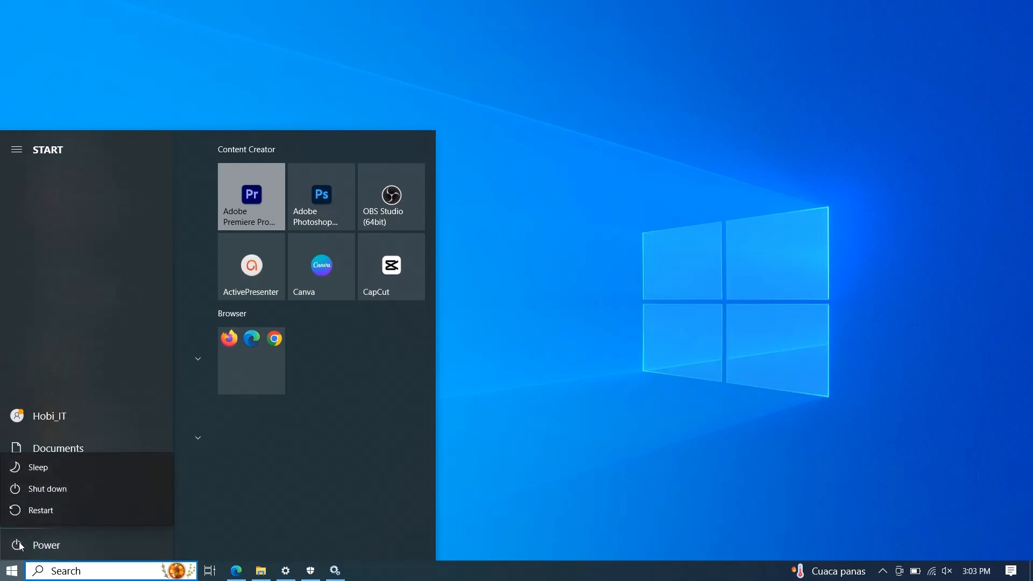
left_click(37, 512)
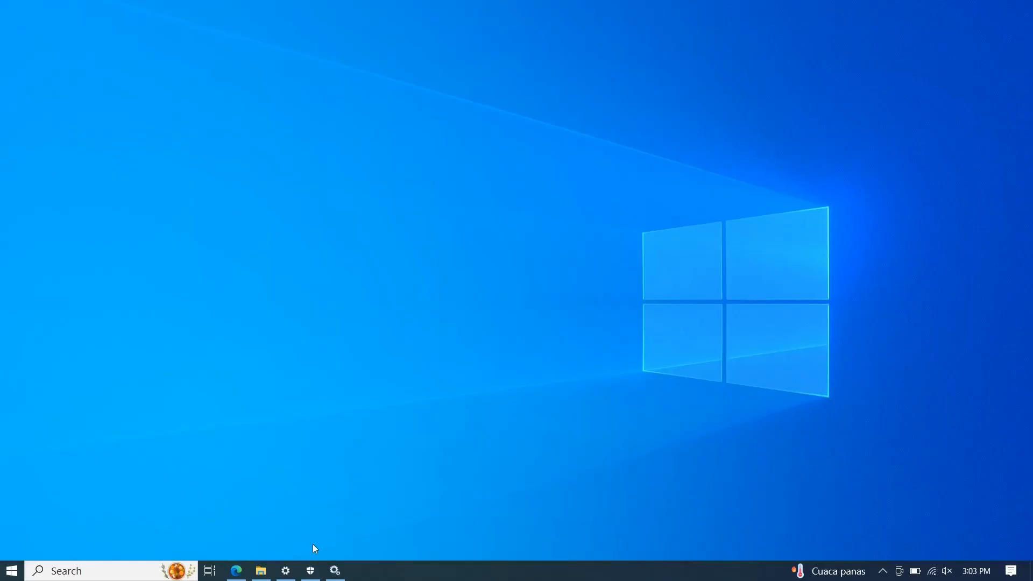
Switch to the Windows Update page in Settings and retry the update installation.
left_click(285, 571)
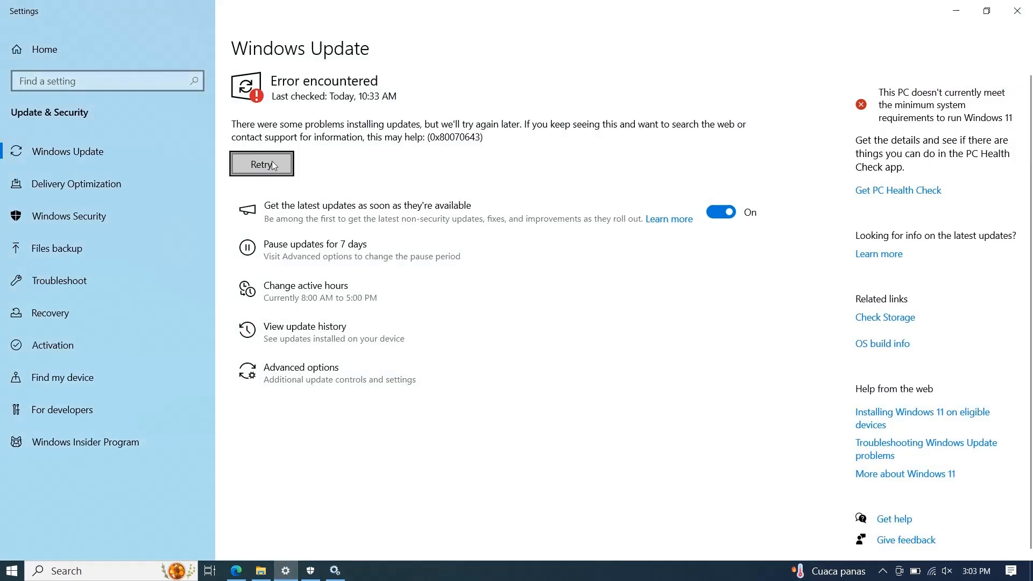
left_click(262, 164)
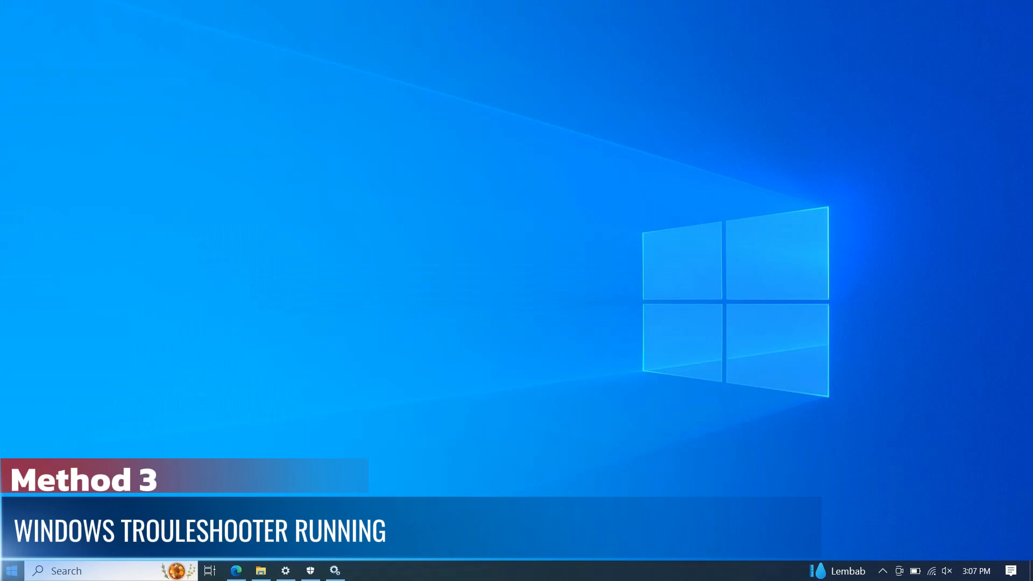
Search the system for Control Panel and open it.
key("super")
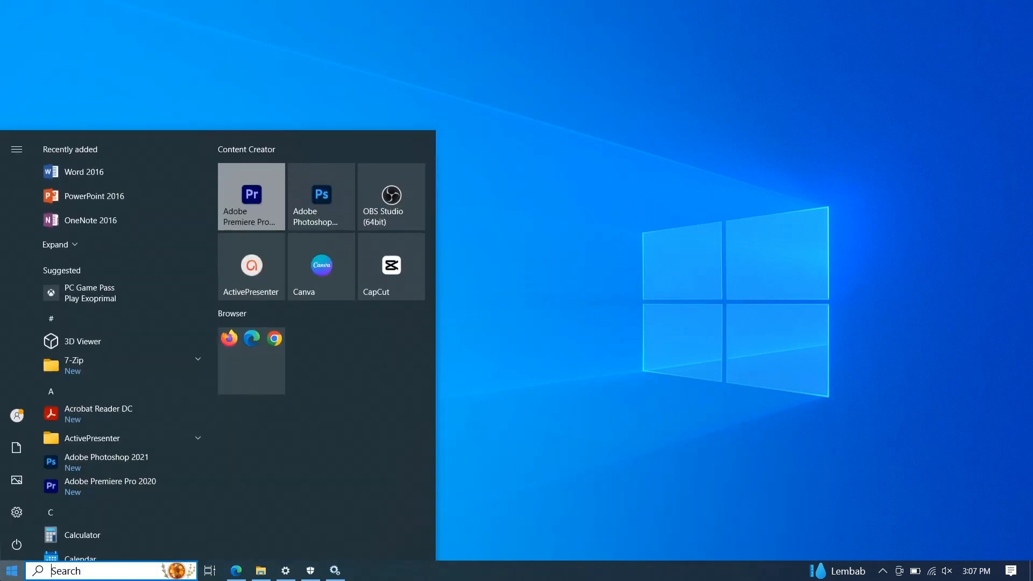
type("c")
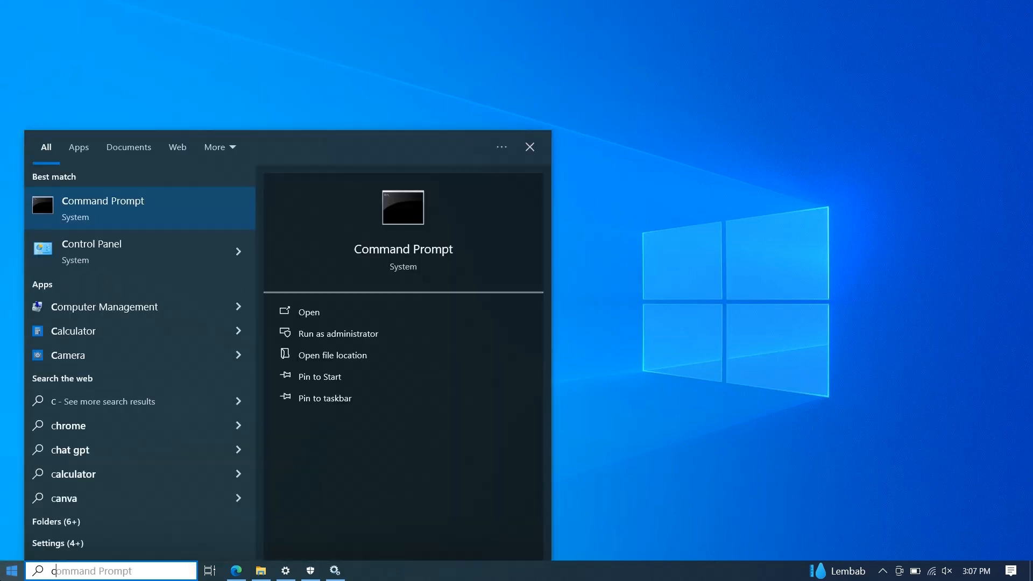
key("Down")
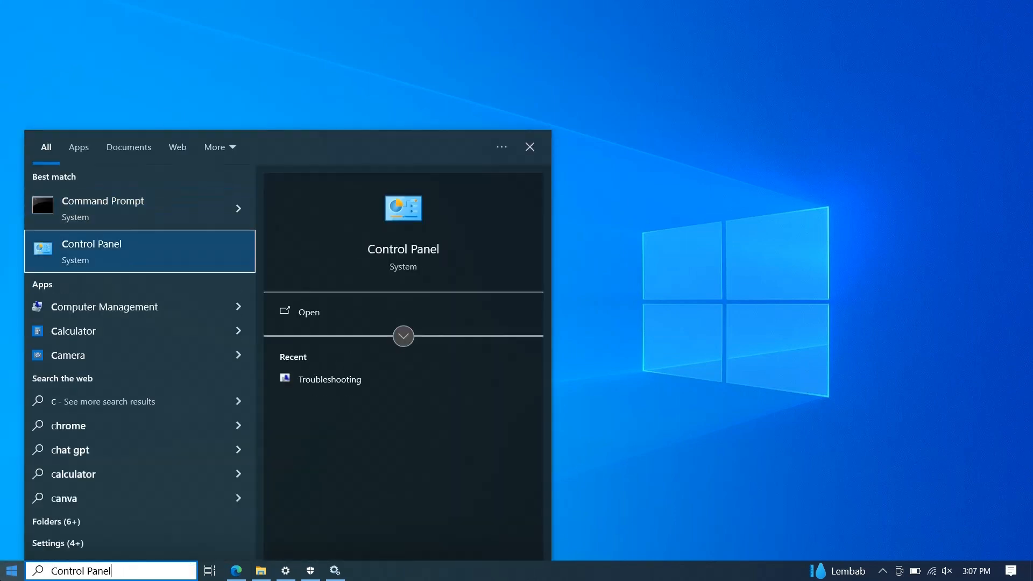
left_click(124, 257)
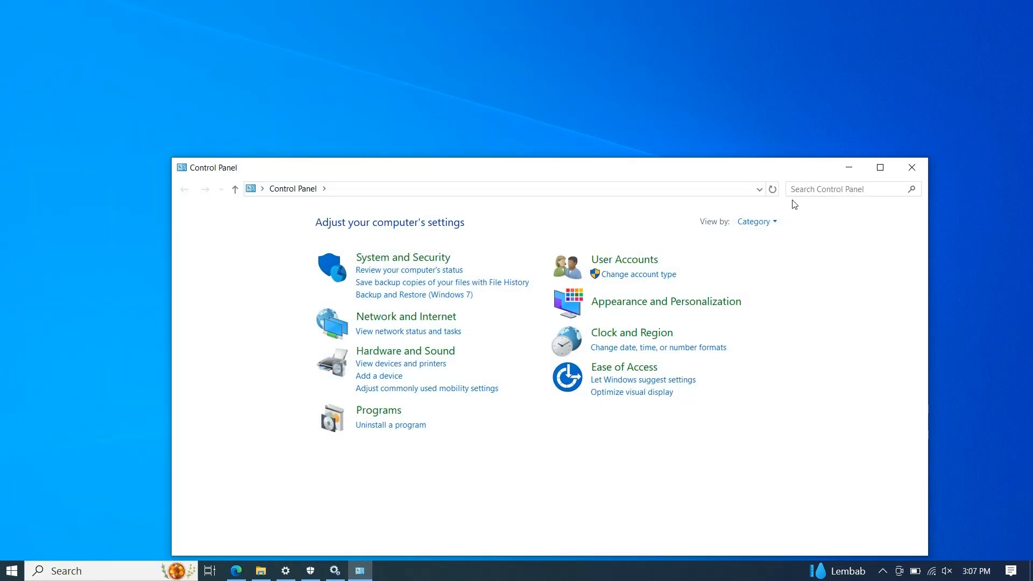
Search Control Panel for "trou", open Troubleshooting and run the Windows Update troubleshooter to fix update problems.
left_click(802, 187)
type("trou")
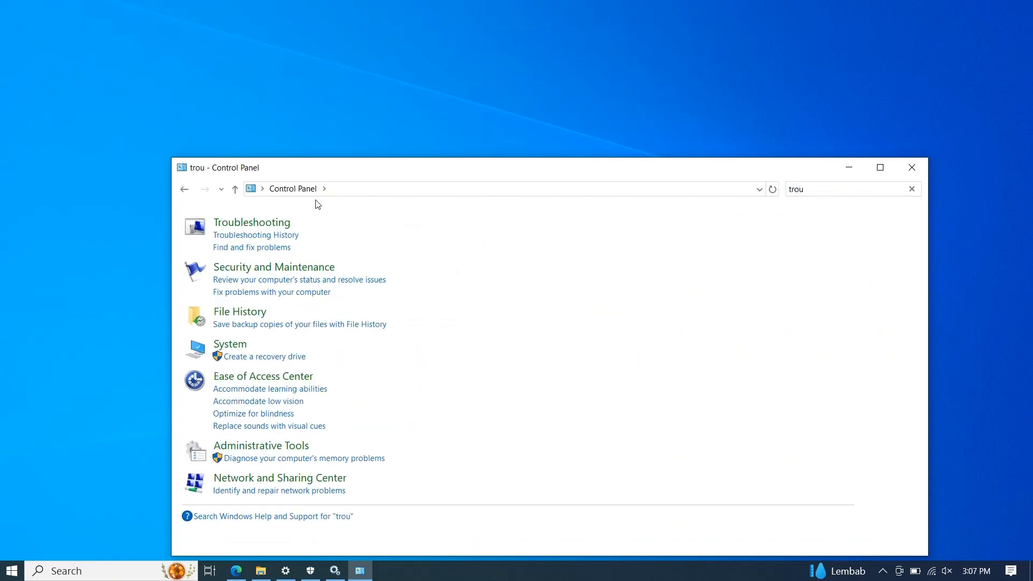
left_click(277, 224)
left_click(880, 168)
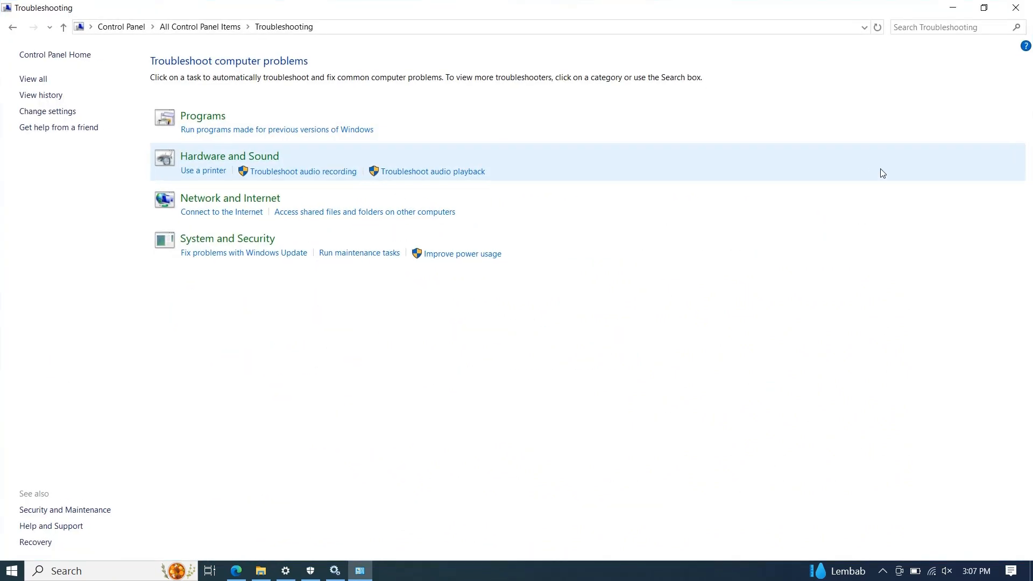
left_click(249, 253)
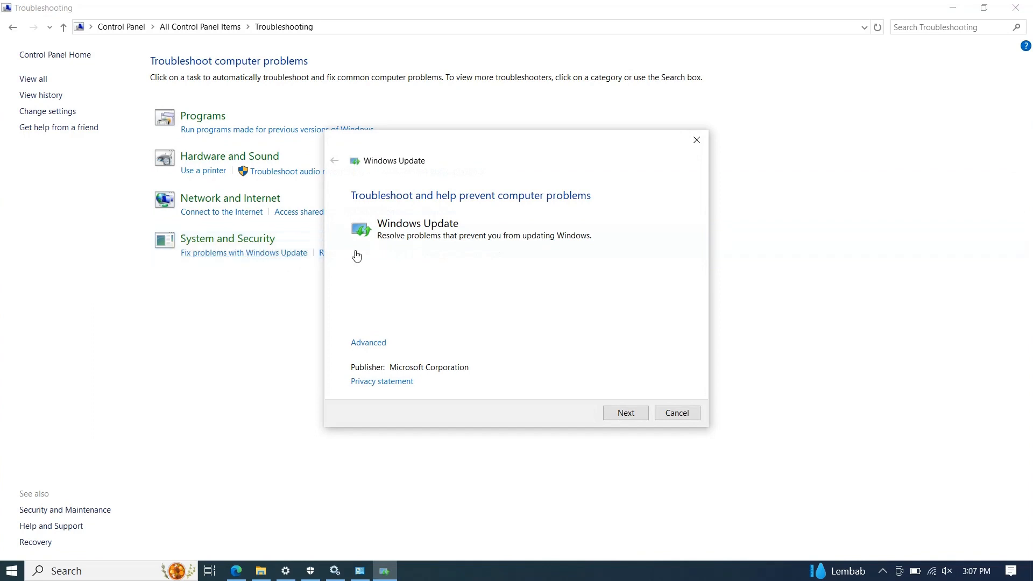
left_click(620, 416)
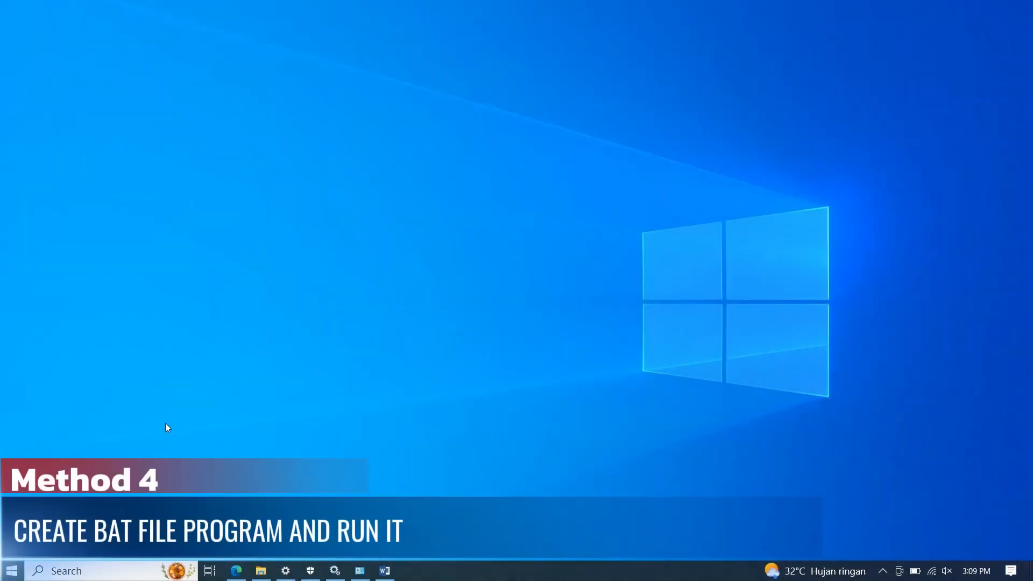
Open Notepad and paste the copied wuauserv registry script into the blank document.
left_click(12, 571)
type("note")
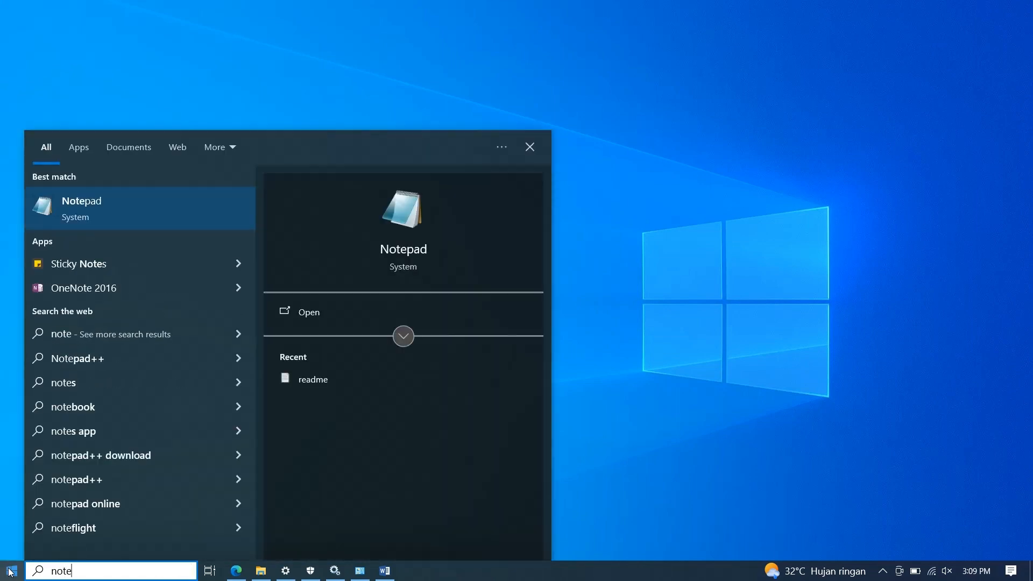
left_click(93, 204)
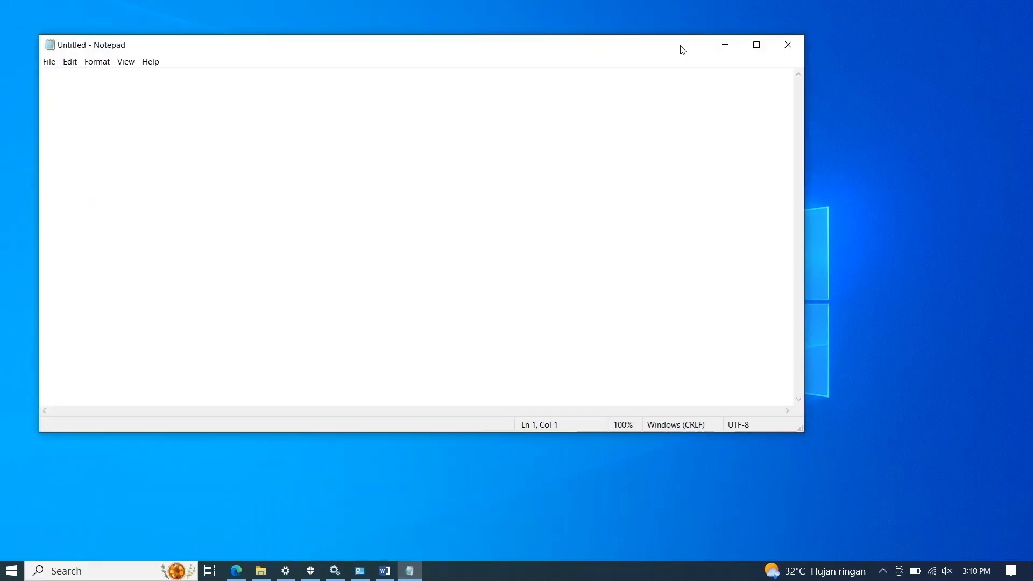
left_click(755, 46)
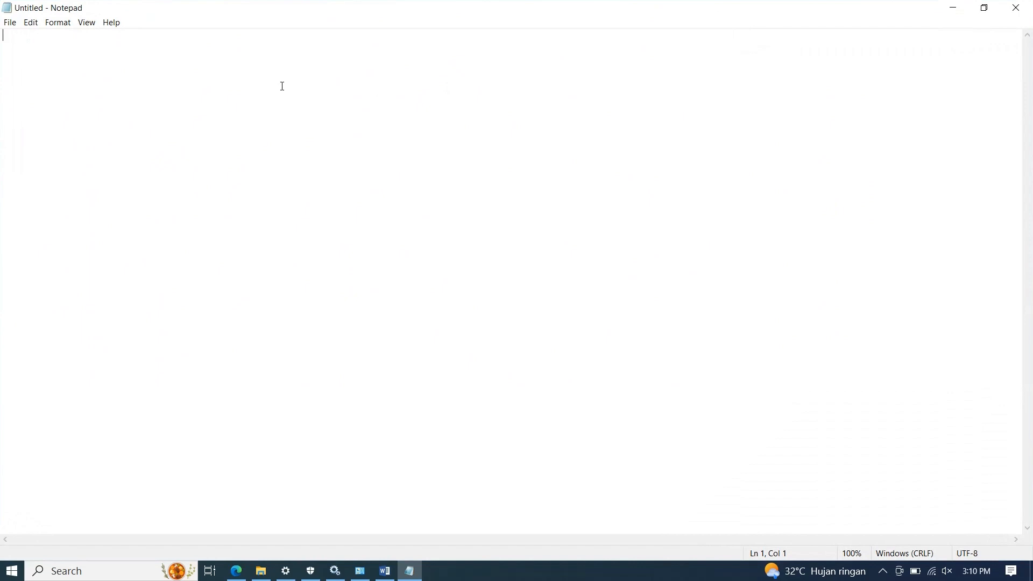
key("ctrl+v")
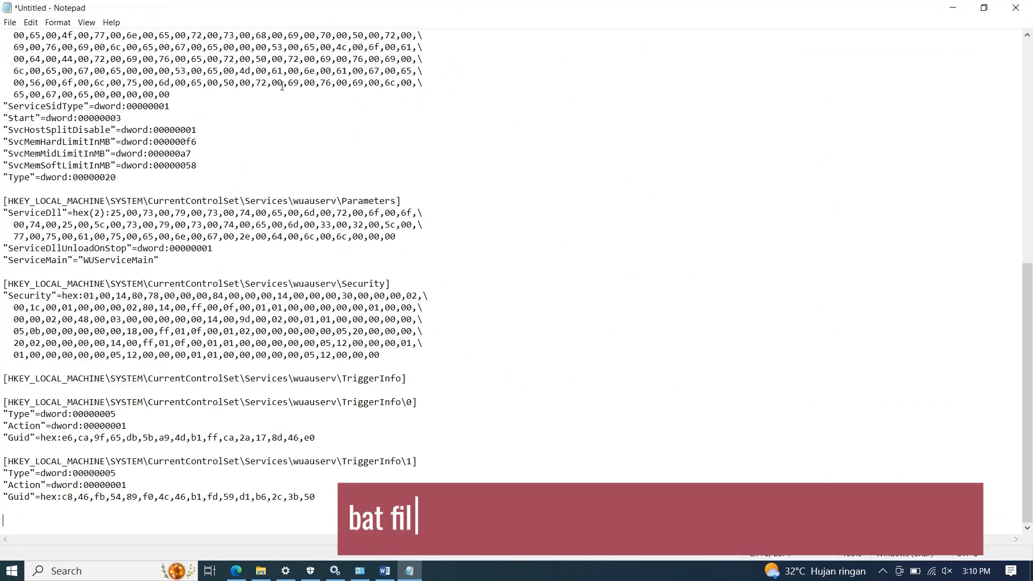
scroll(345, 55, "up", 12)
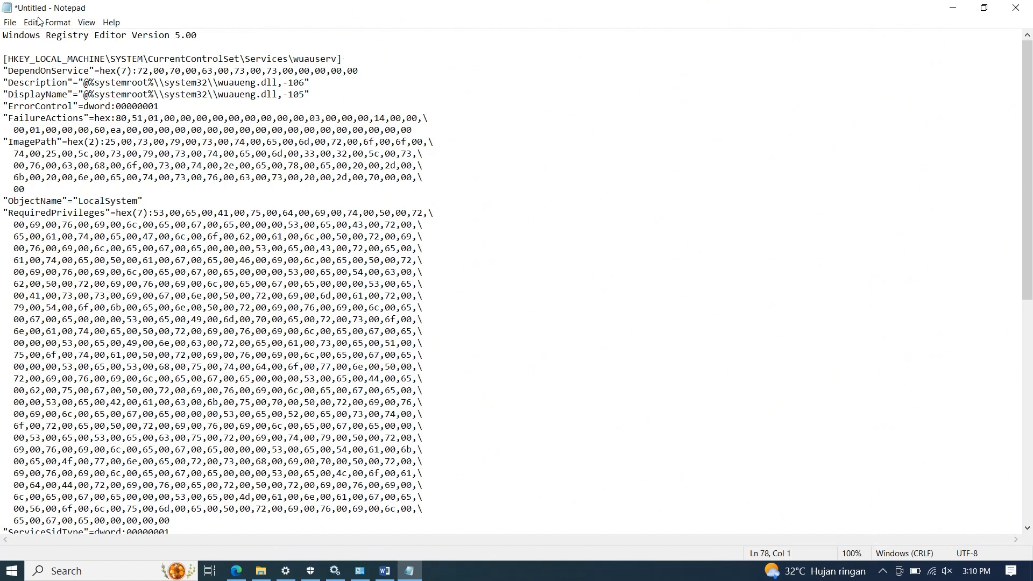
Start saving the registry script as a new file and browse to the TEMP folder on Local Disk (C:).
left_click(11, 23)
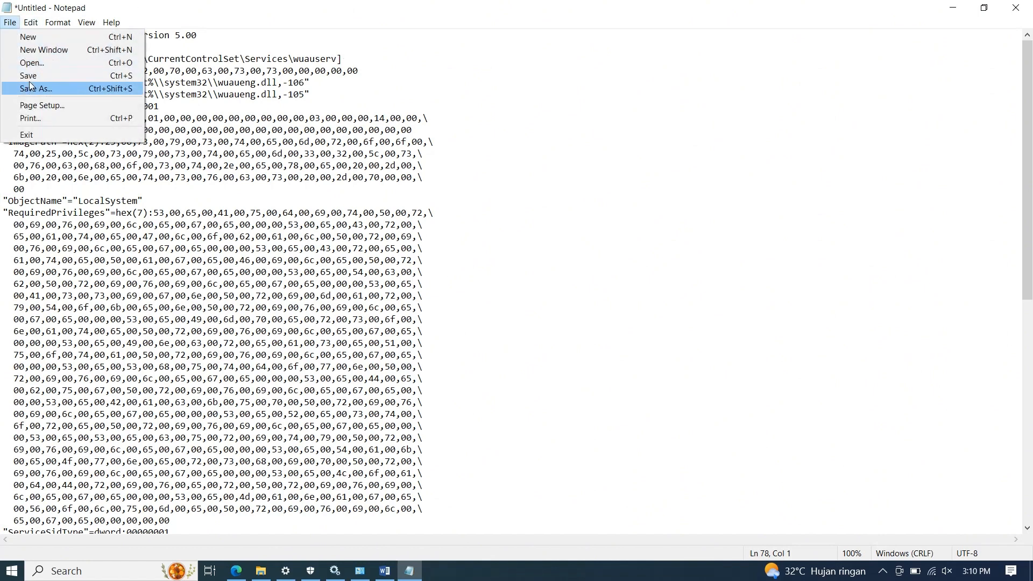
left_click(32, 89)
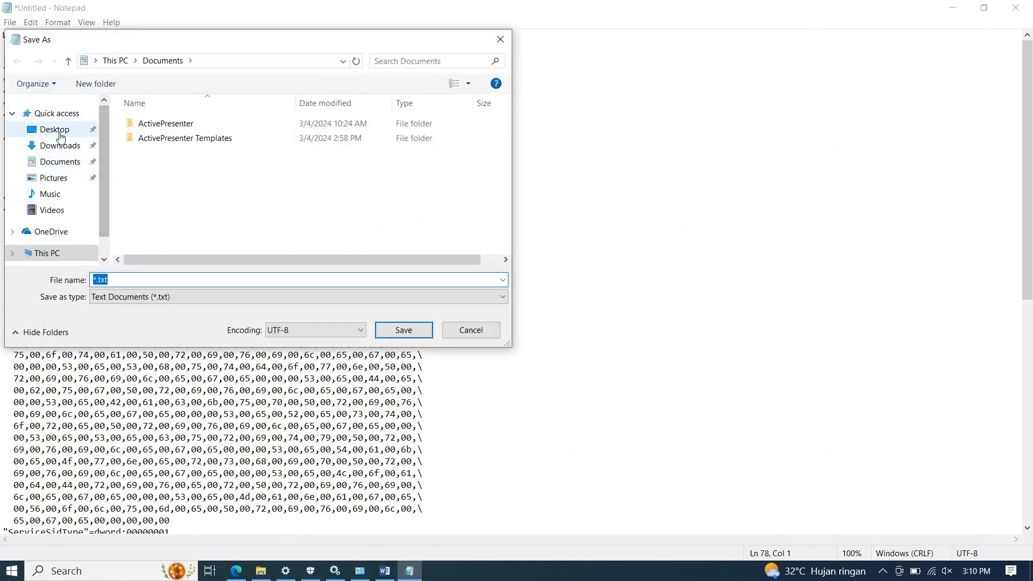
left_click(107, 246)
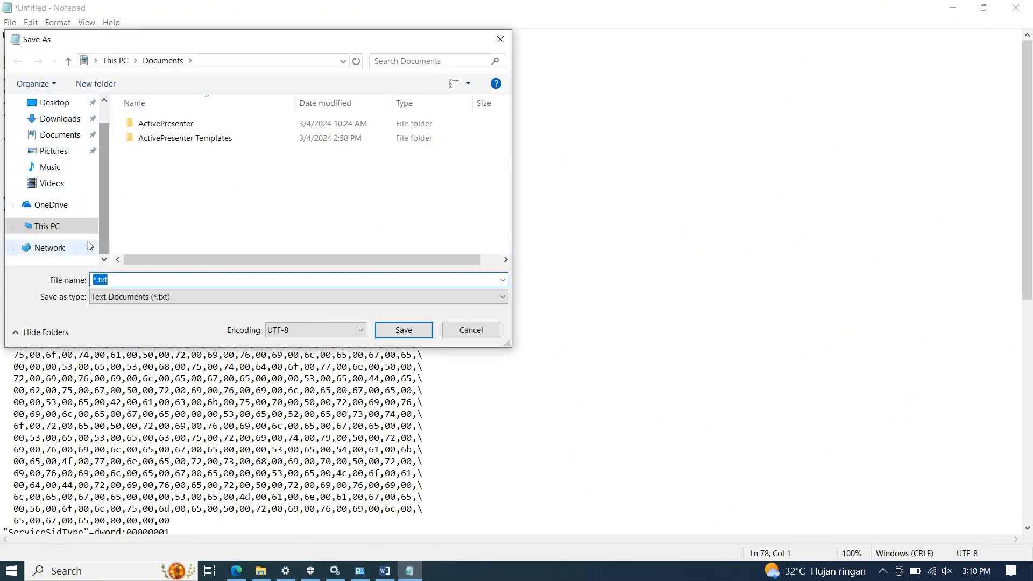
left_click(64, 227)
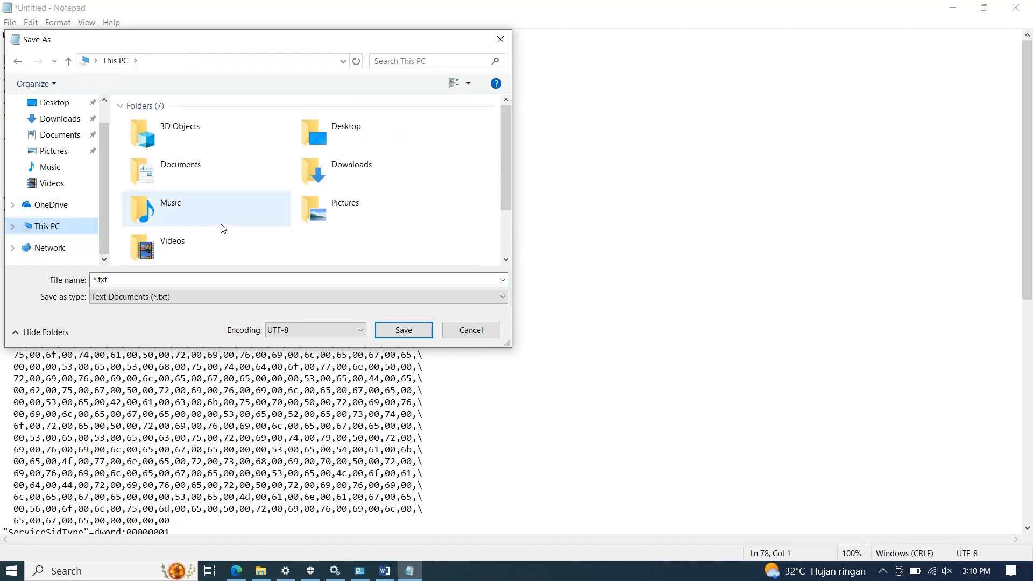
scroll(223, 227, "down", 2)
double_click(208, 247)
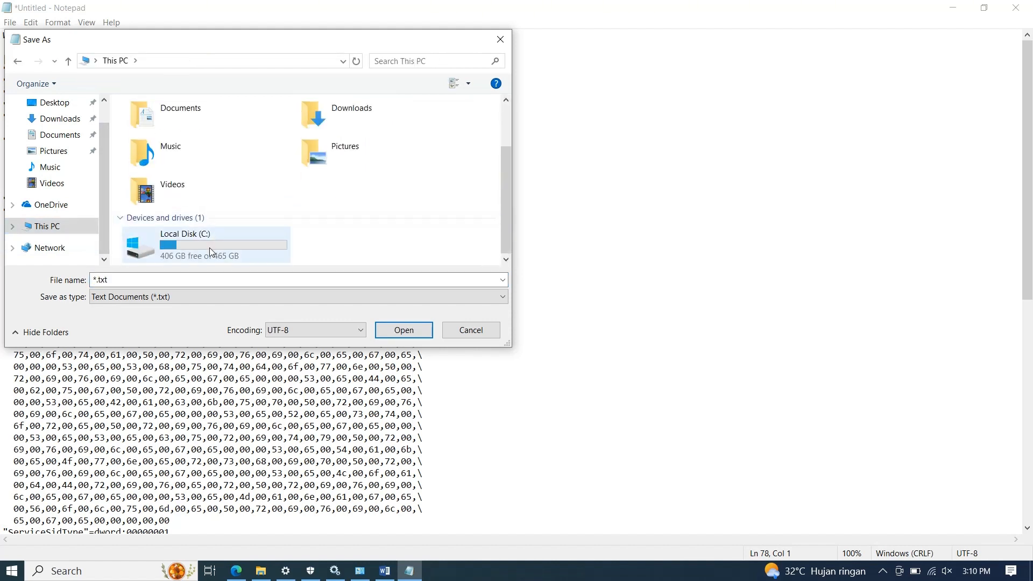
double_click(181, 183)
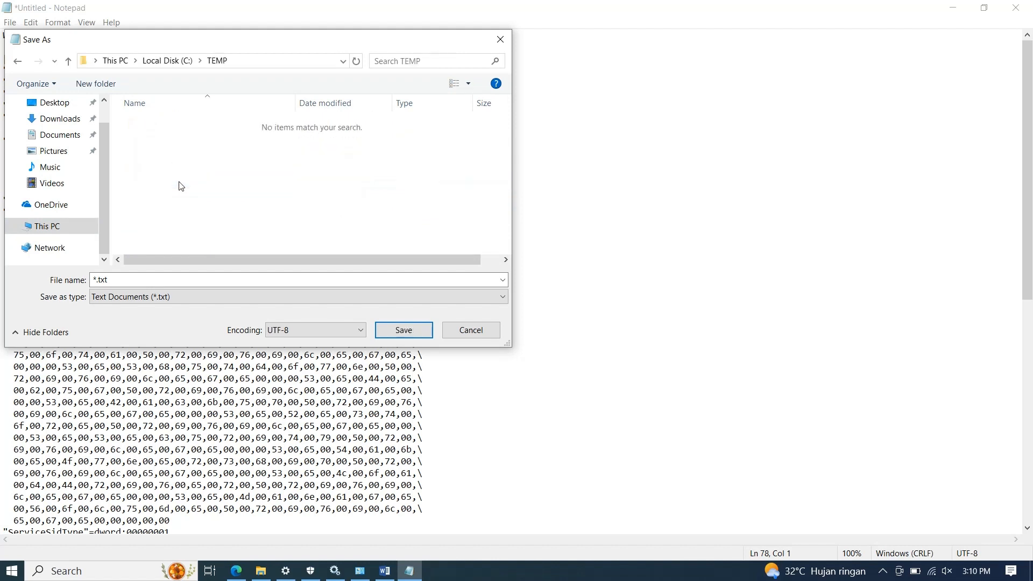
Name the file FixWin10Update.reg, save it and close Notepad.
left_click(160, 279)
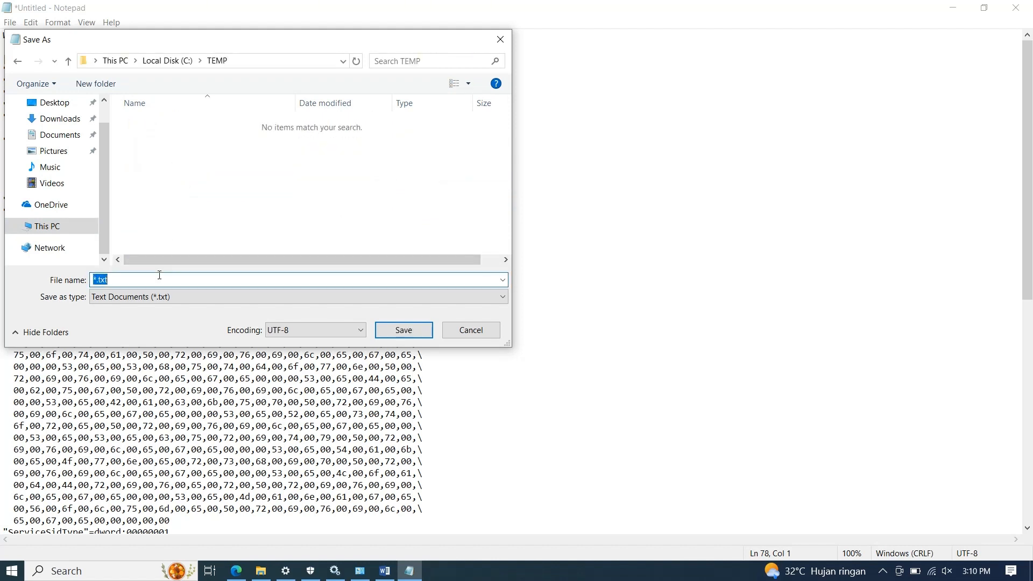
type("FixWin10Update.reg")
left_click(404, 330)
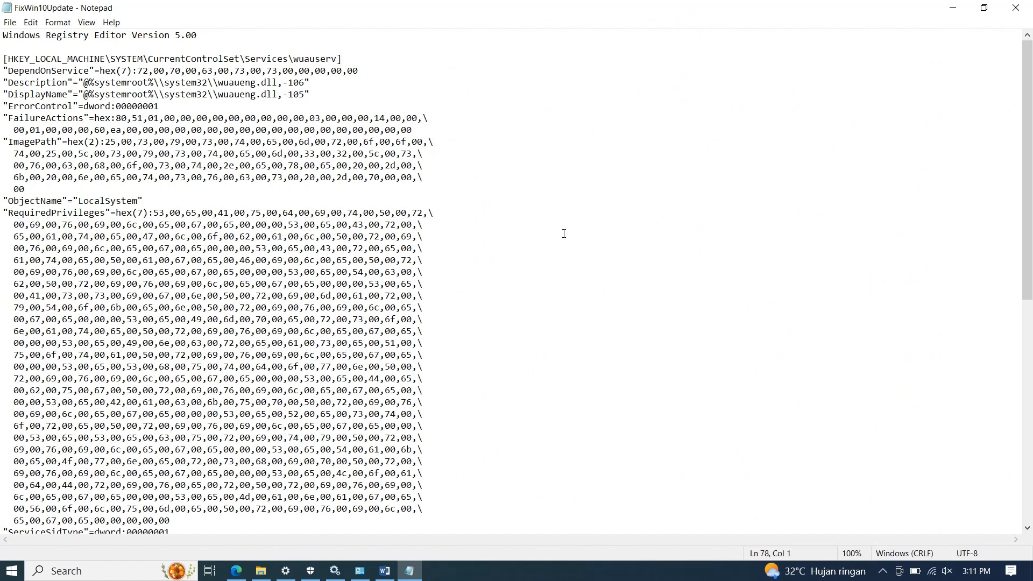
left_click(1016, 7)
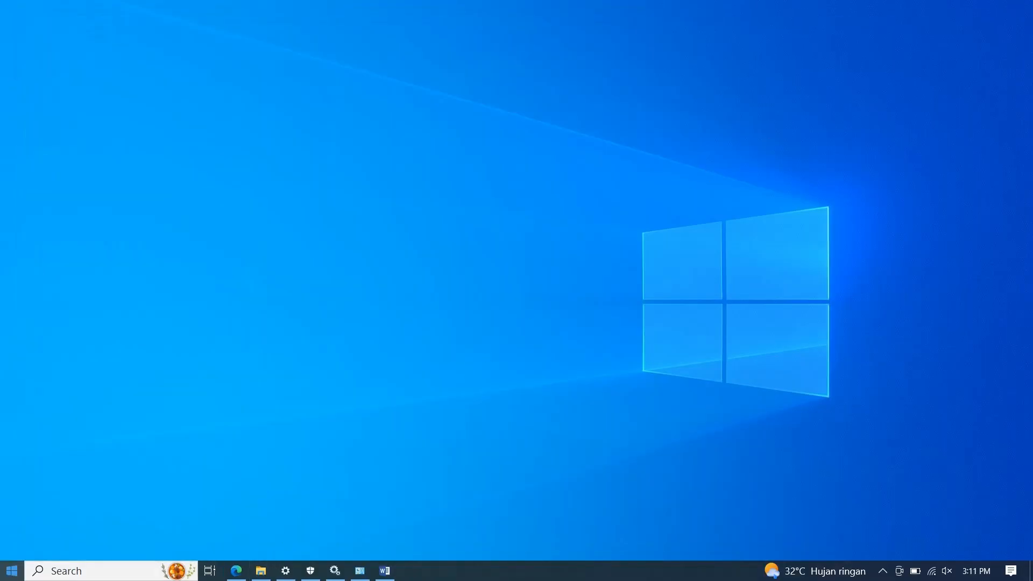
Open the TEMP folder on Local Disk (C:) in File Explorer.
left_click(12, 571)
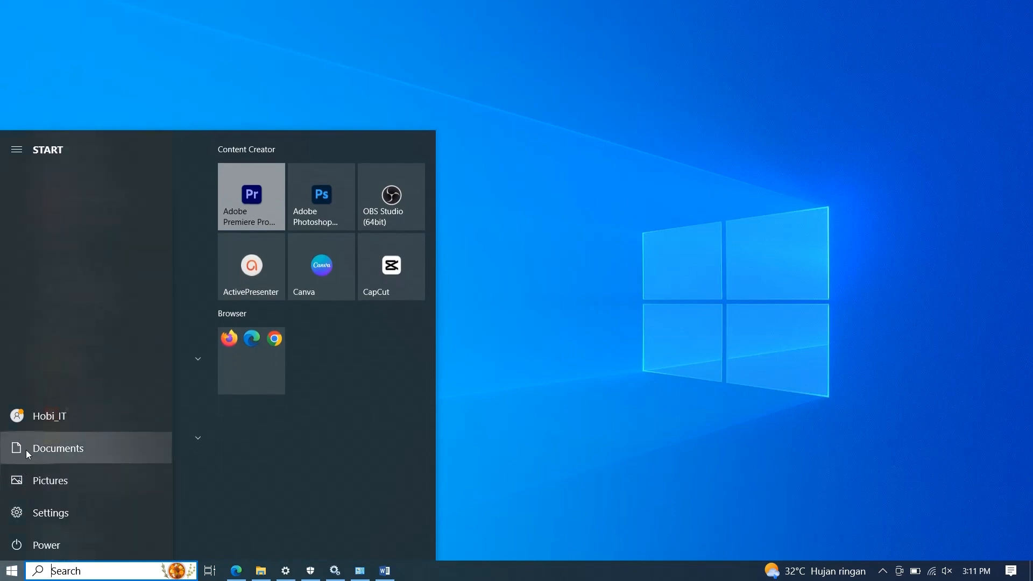
left_click(28, 450)
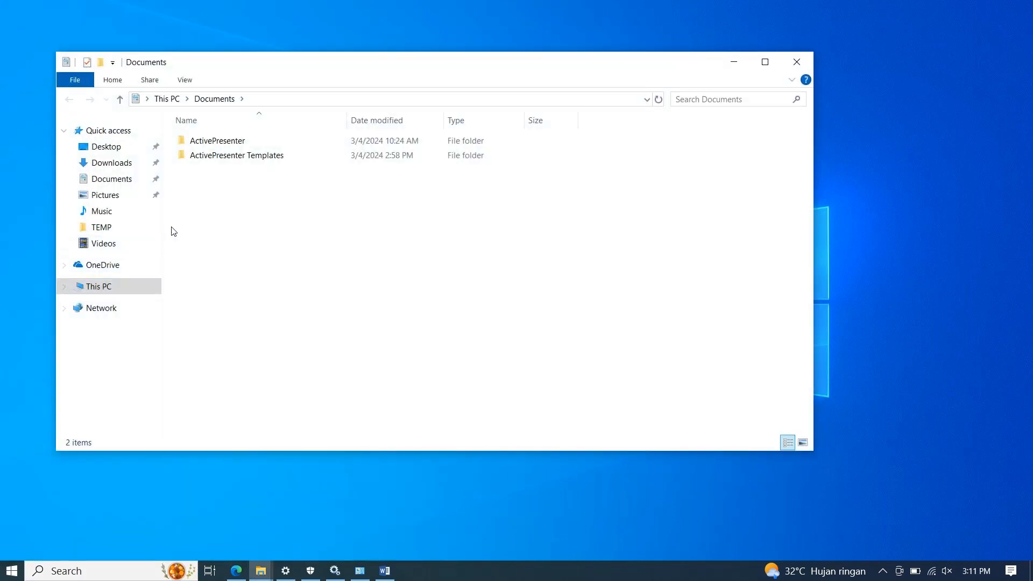
left_click(127, 290)
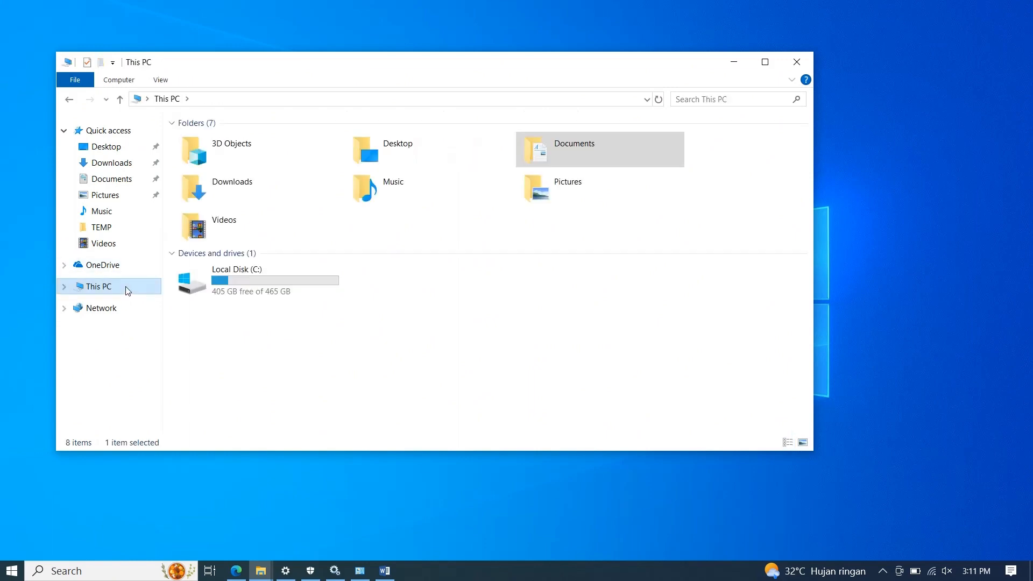
double_click(237, 295)
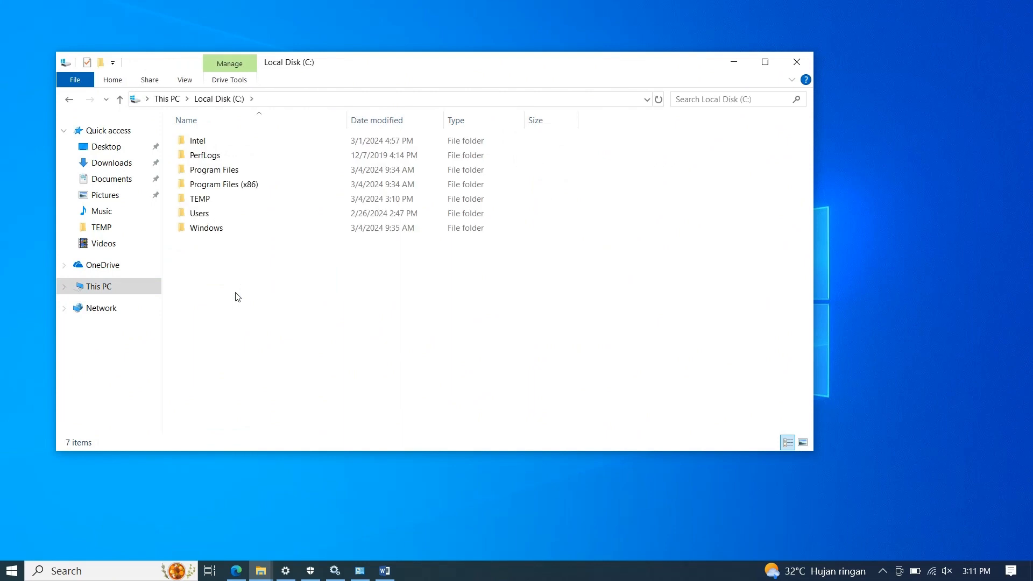
double_click(241, 200)
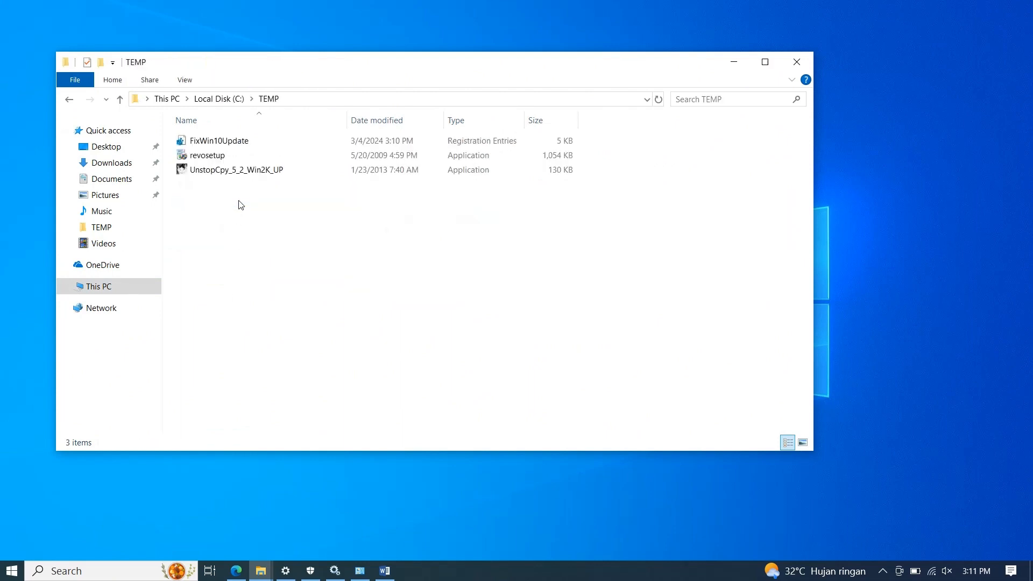
Merge the FixWin10Update file into the registry and minimize the folder window.
left_click(240, 144)
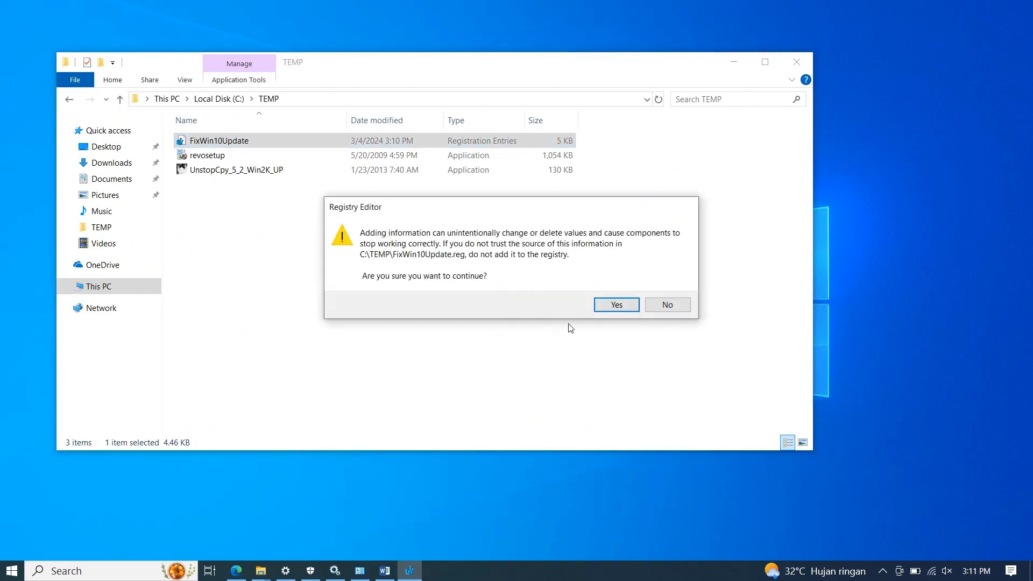
left_click(612, 306)
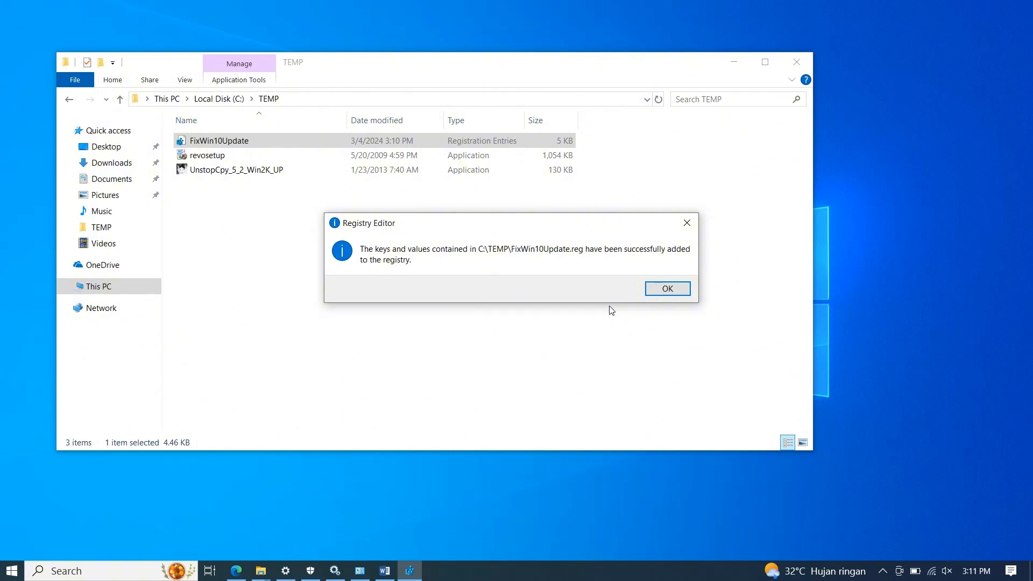
left_click(659, 290)
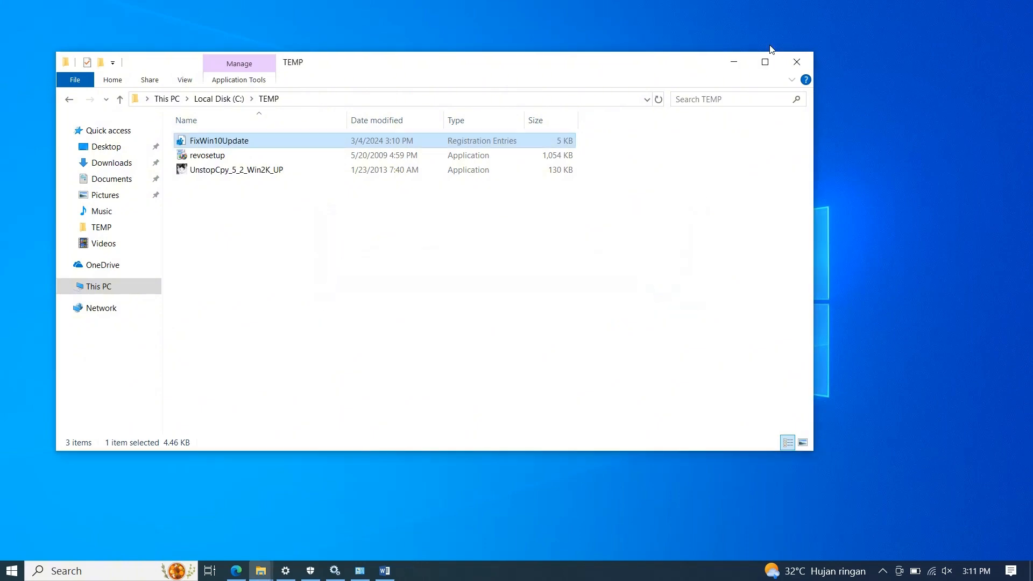
left_click(734, 63)
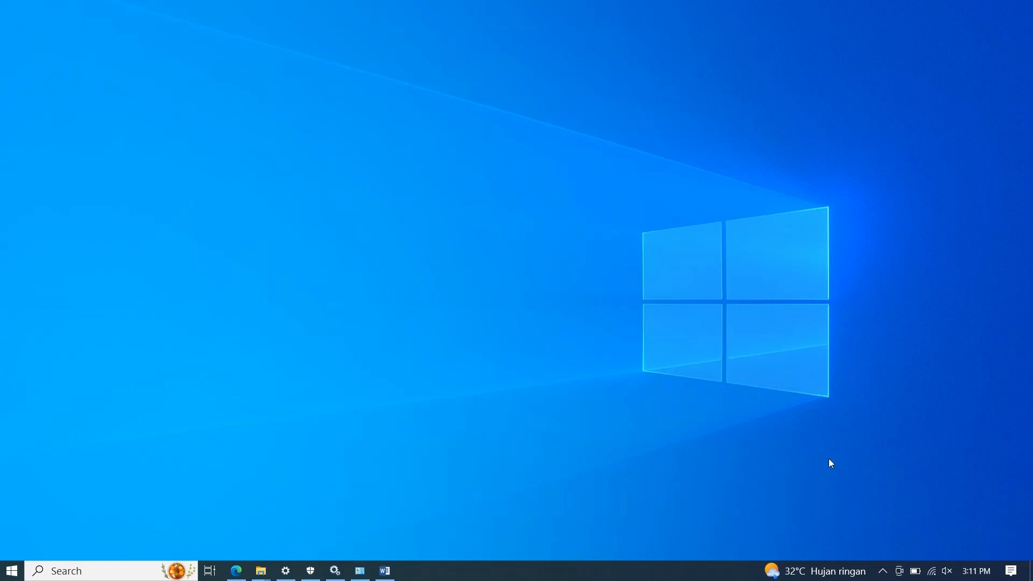
left_click(886, 572)
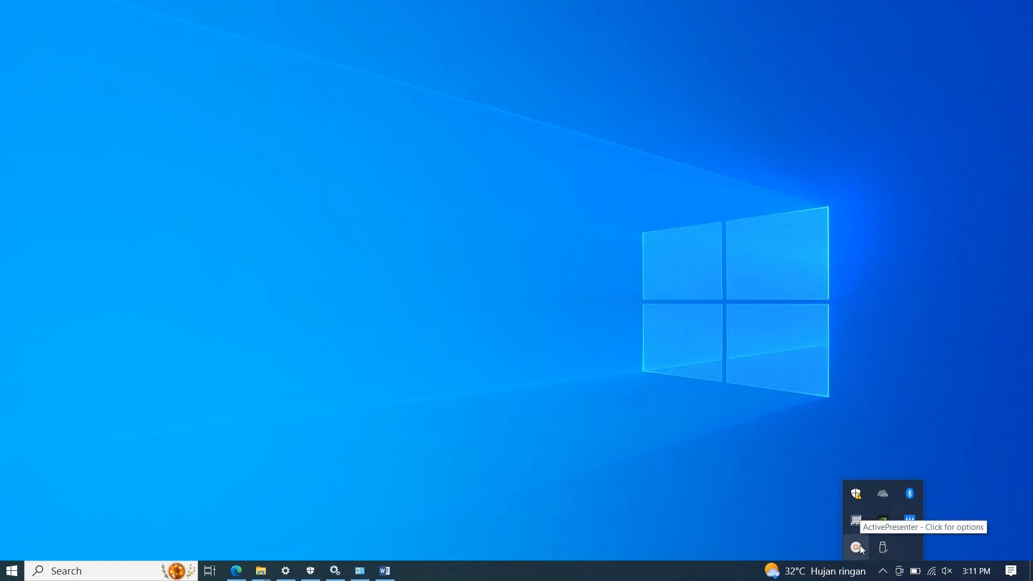
left_click(345, 474)
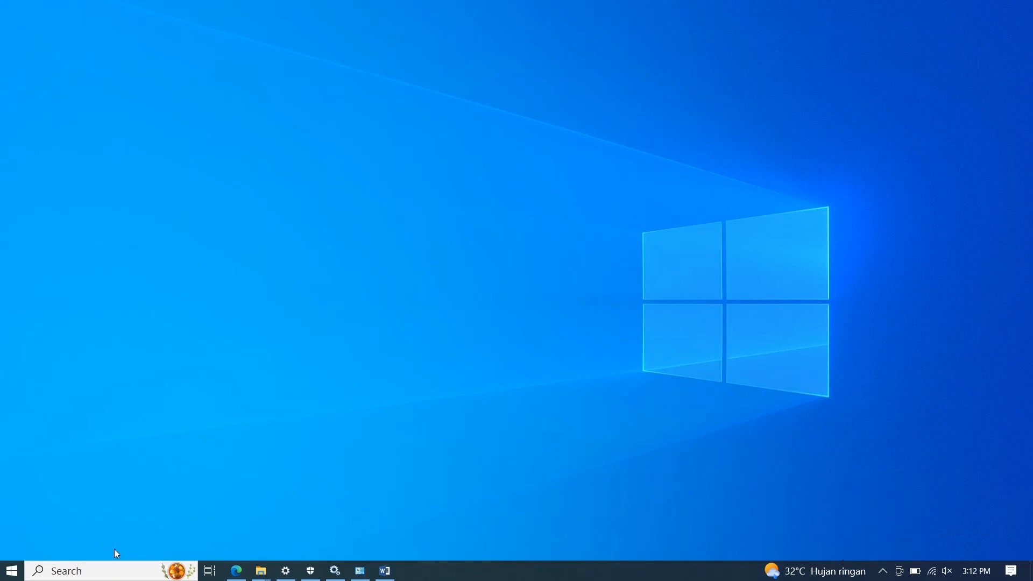
Open the power options and restart the computer to apply the registry change.
left_click(13, 570)
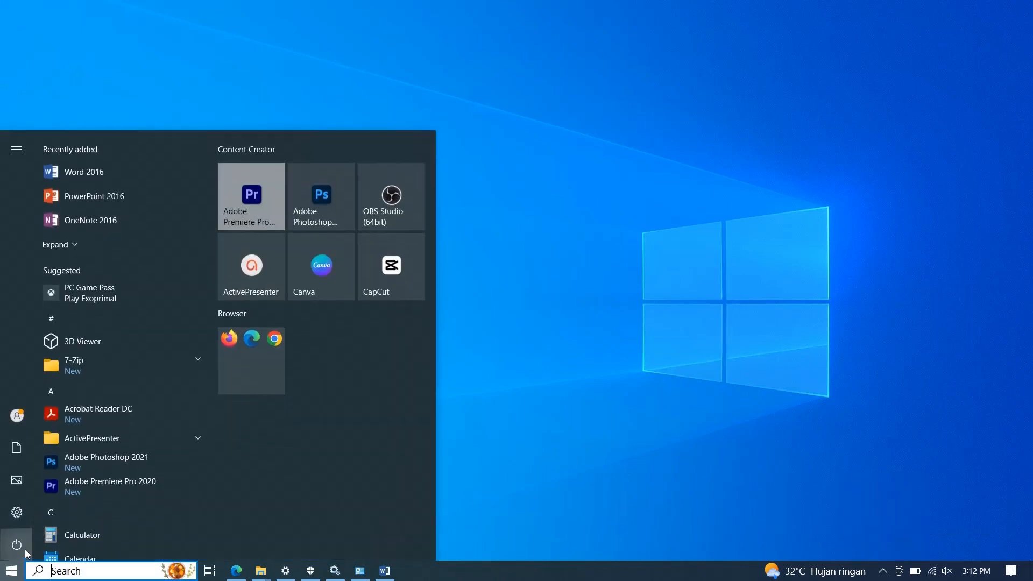
left_click(24, 549)
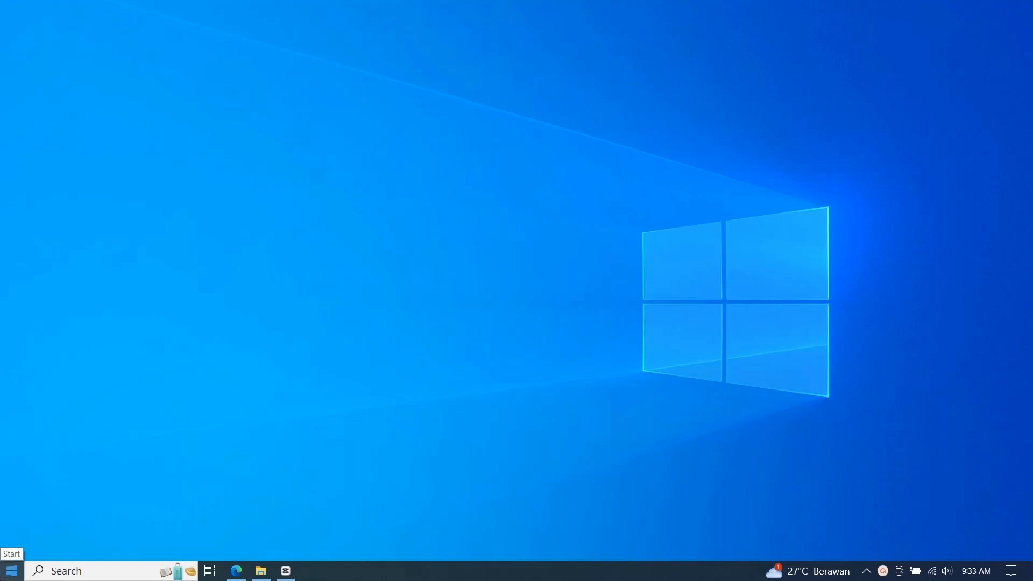
Search Windows for "update" and open the Check for updates system settings.
left_click(12, 570)
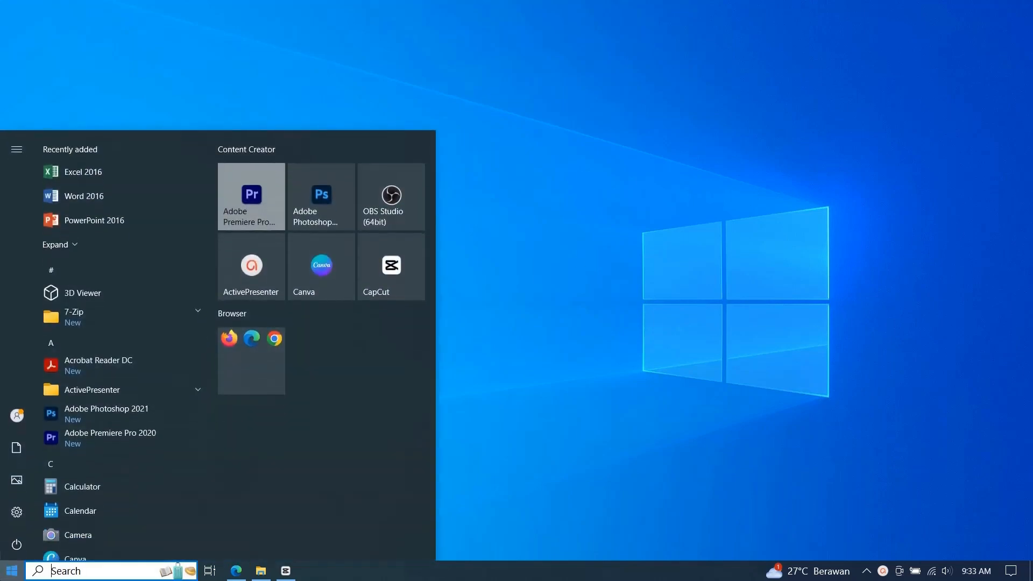
type("up")
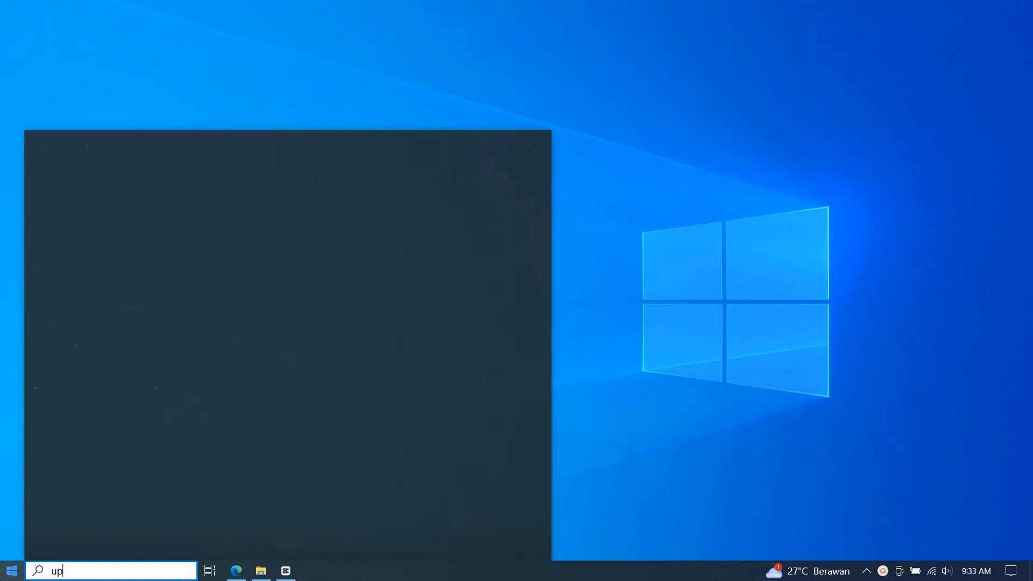
type("date")
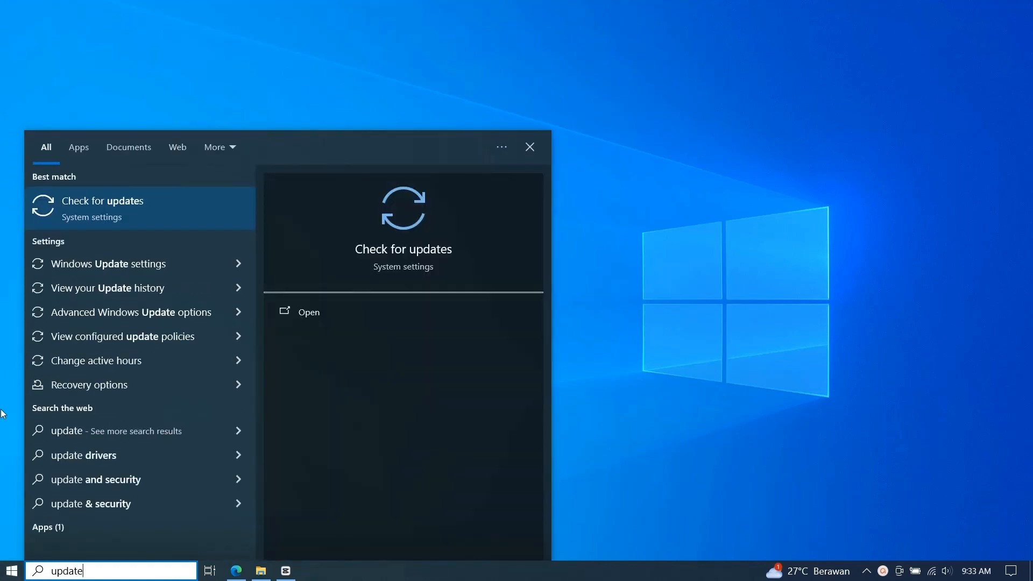
left_click(81, 218)
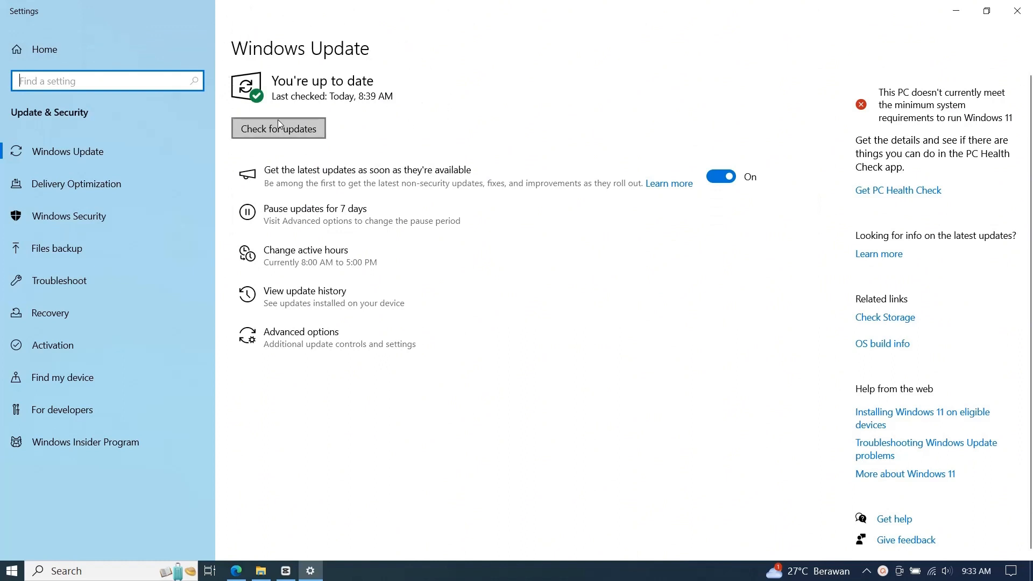
Examine the update status on the Windows Update page and minimize the Settings window.
left_click(370, 81)
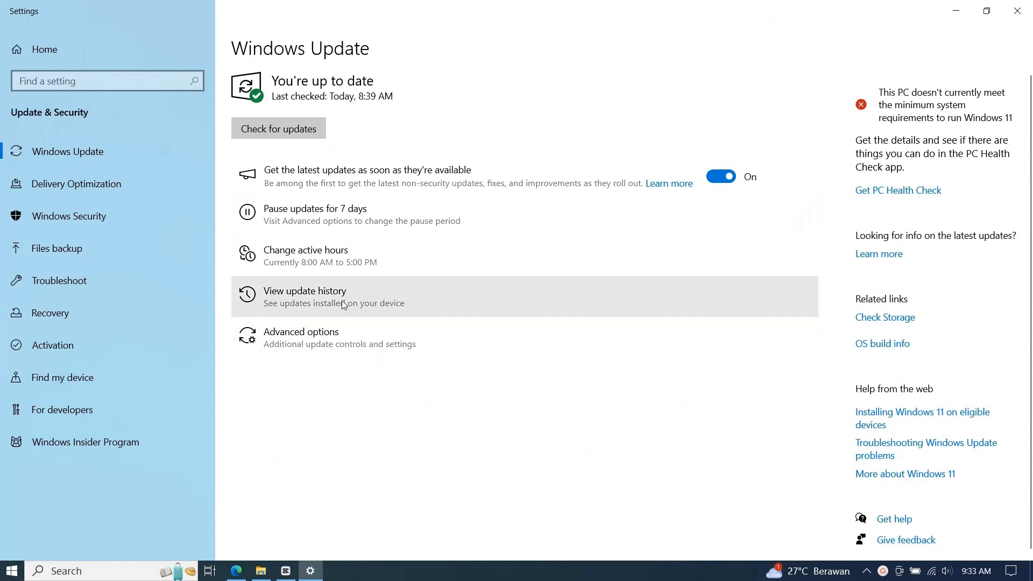
left_click(953, 11)
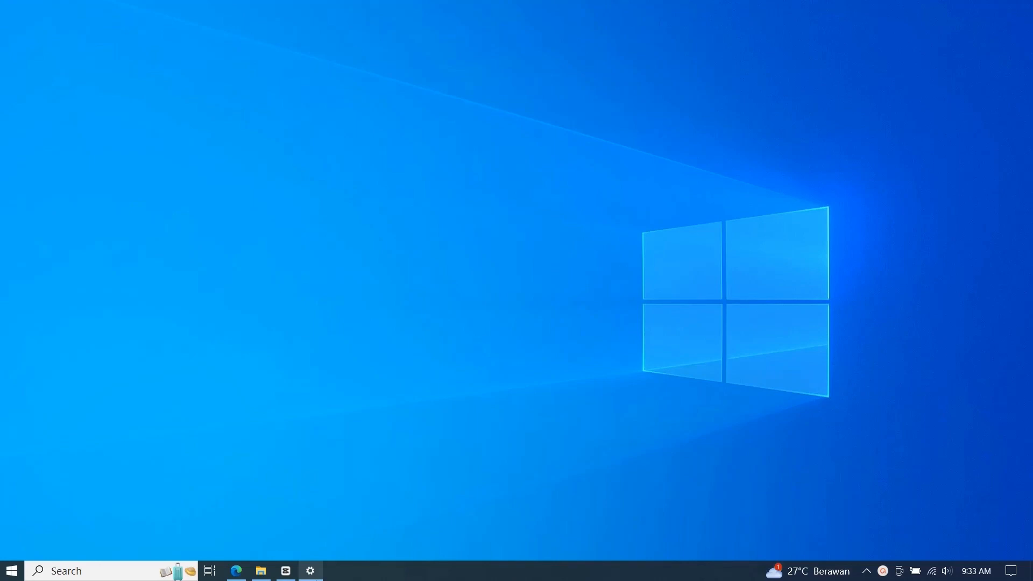
mouse_move(316, 578)
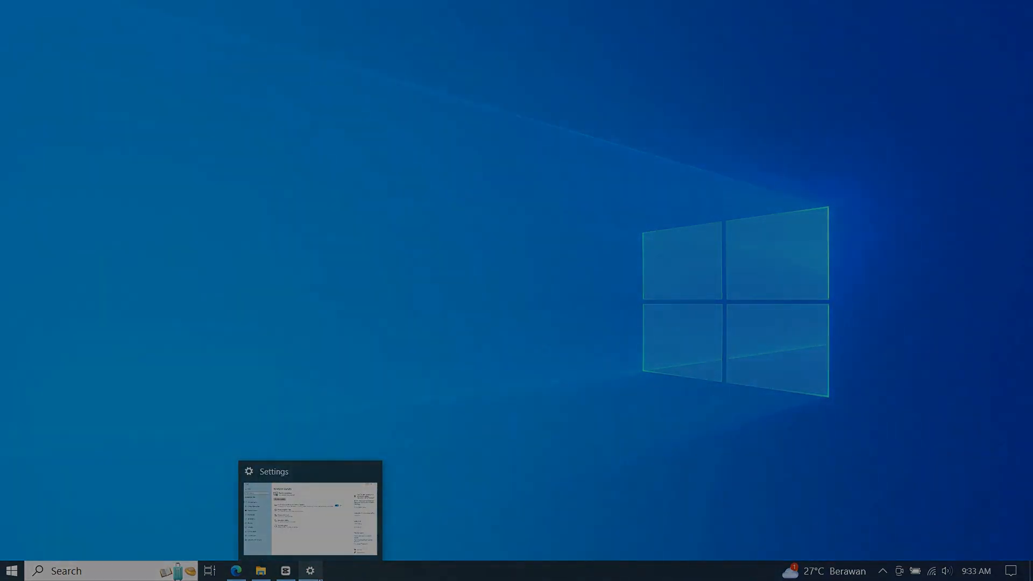